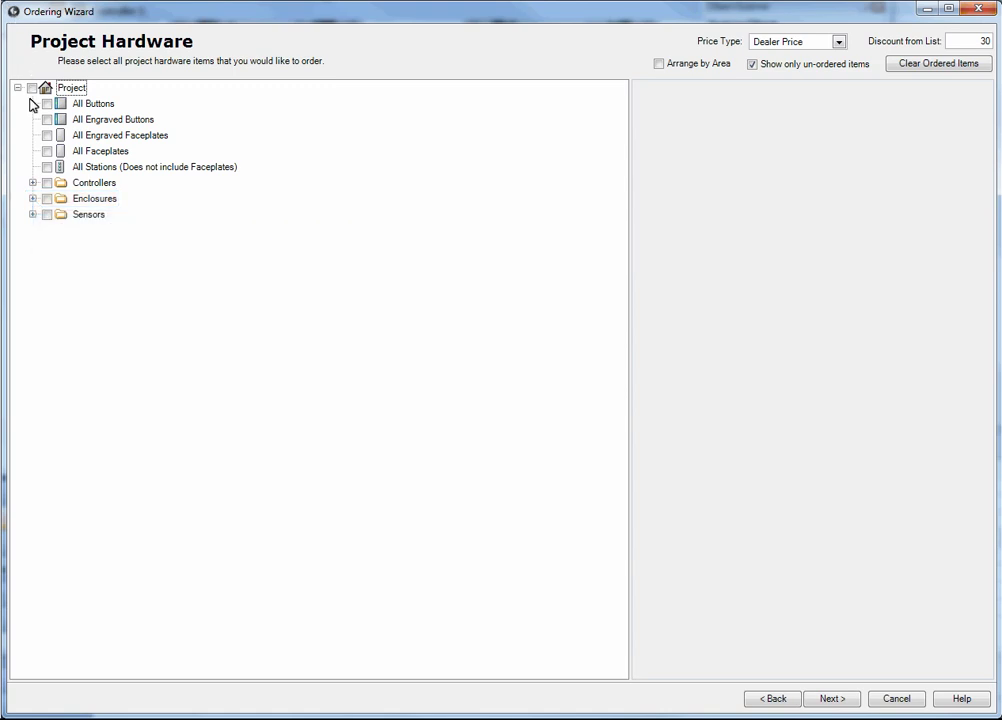
Mark the enclosure of Enclosure 1 and the terminal boards of its Modules 1 to 4 for ordering, without the modules.
{"action": "left_click", "coordinate": [32, 197]}
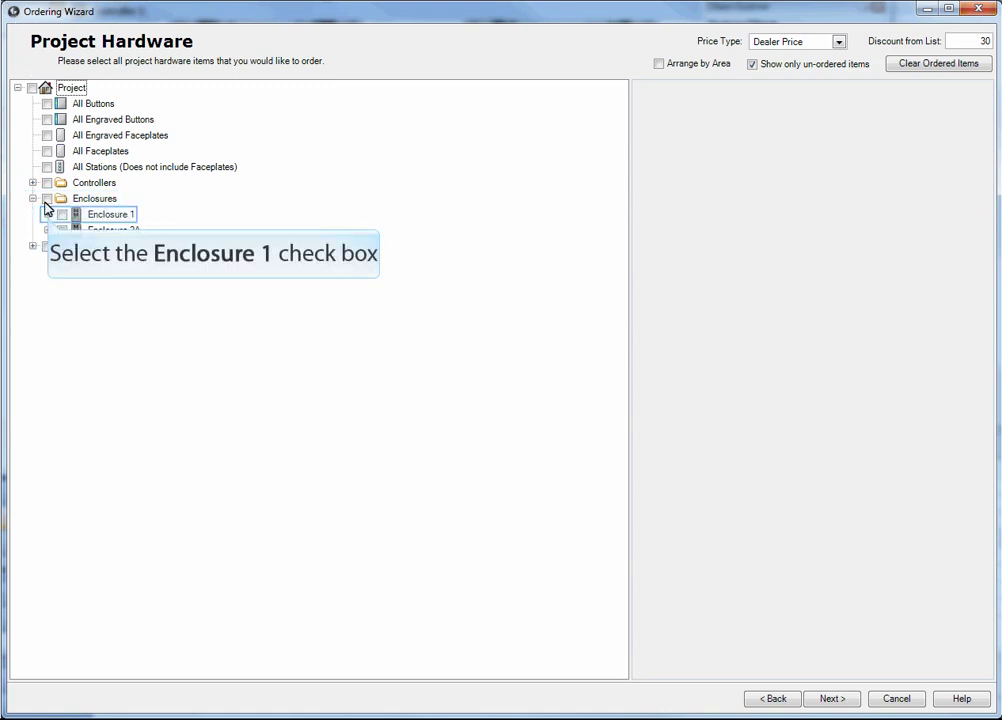
{"action": "left_click", "coordinate": [47, 214]}
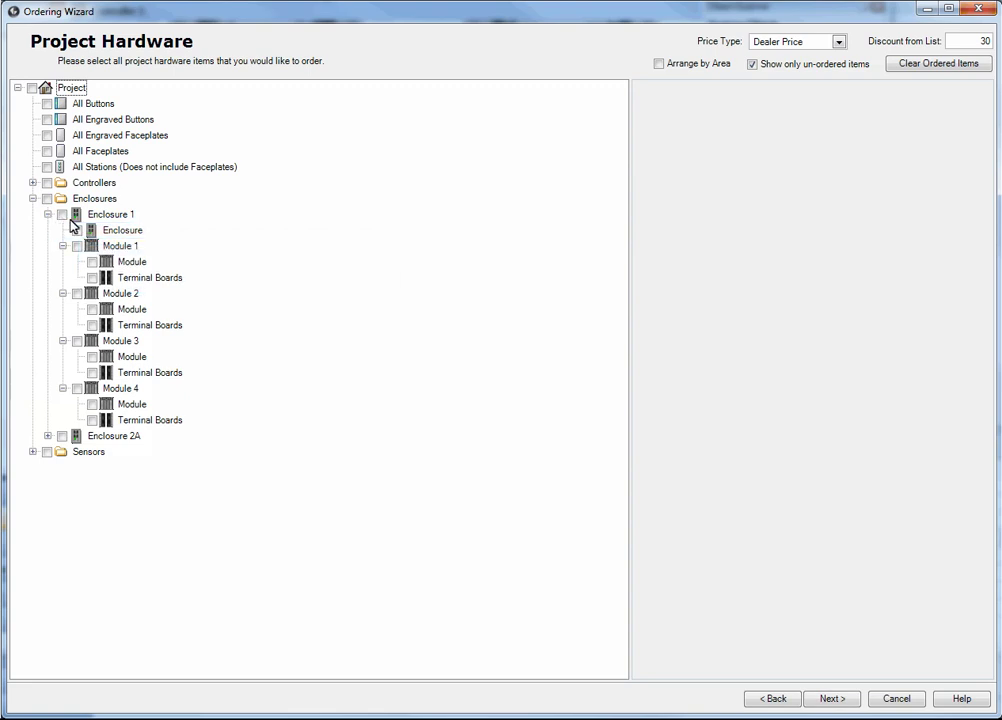
{"action": "left_click", "coordinate": [78, 231]}
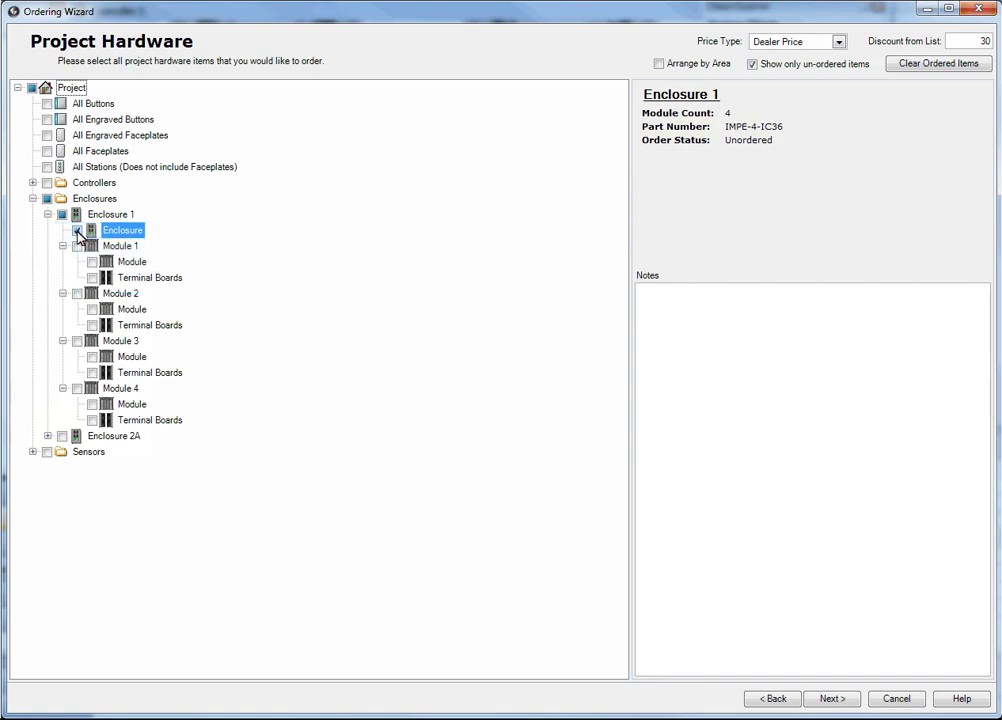
{"action": "left_click", "coordinate": [78, 246]}
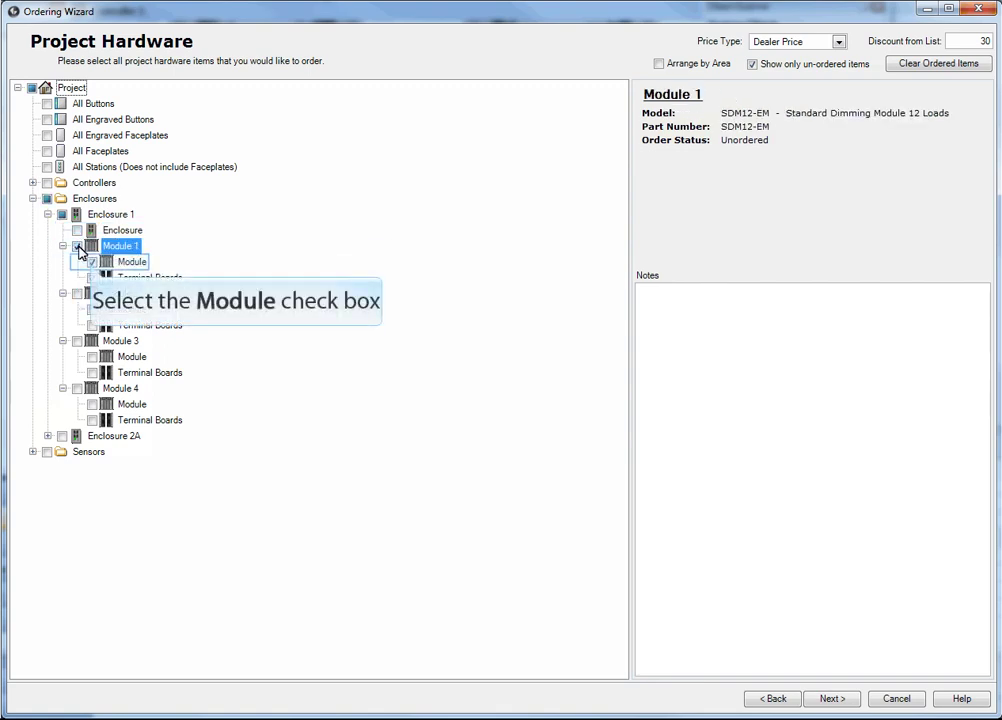
{"action": "left_click", "coordinate": [92, 262]}
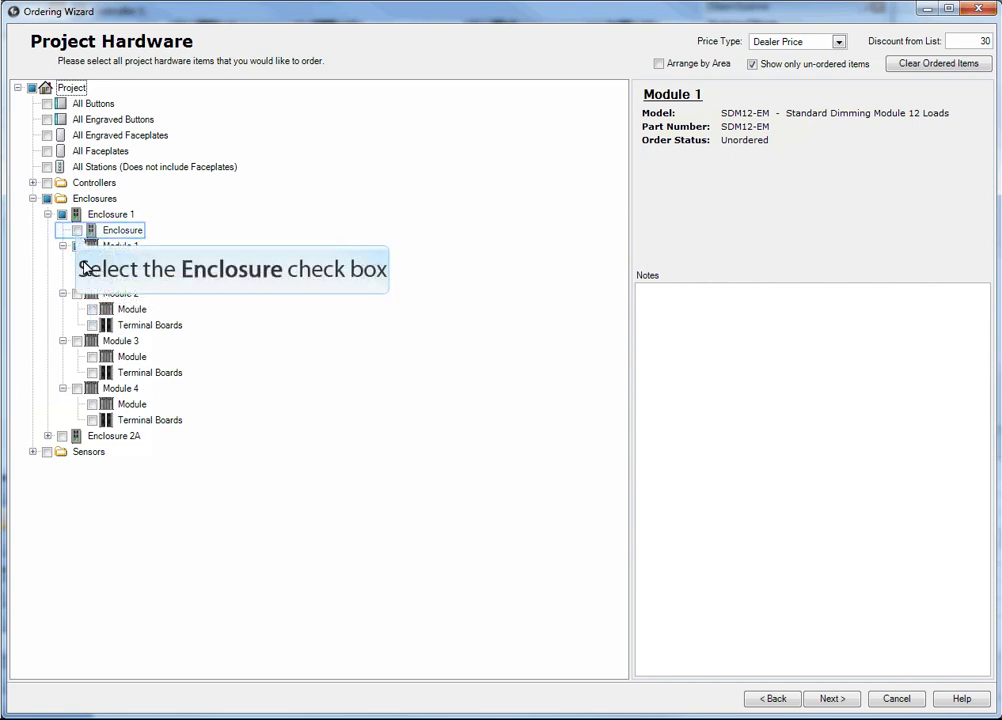
{"action": "left_click", "coordinate": [77, 231]}
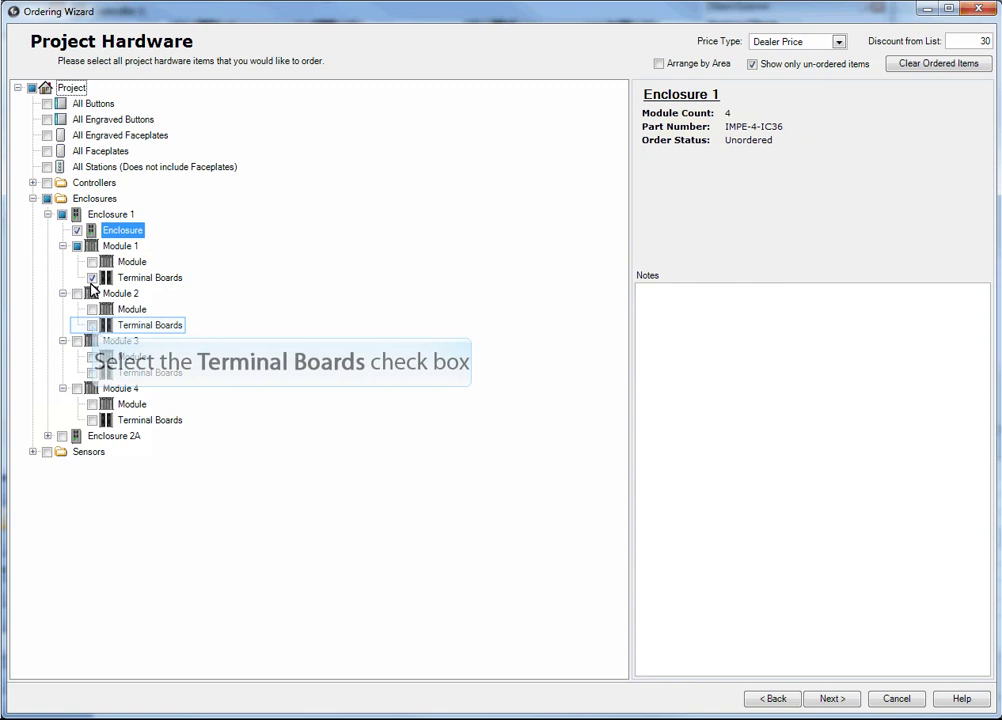
{"action": "left_click", "coordinate": [92, 325]}
{"action": "left_click", "coordinate": [91, 374]}
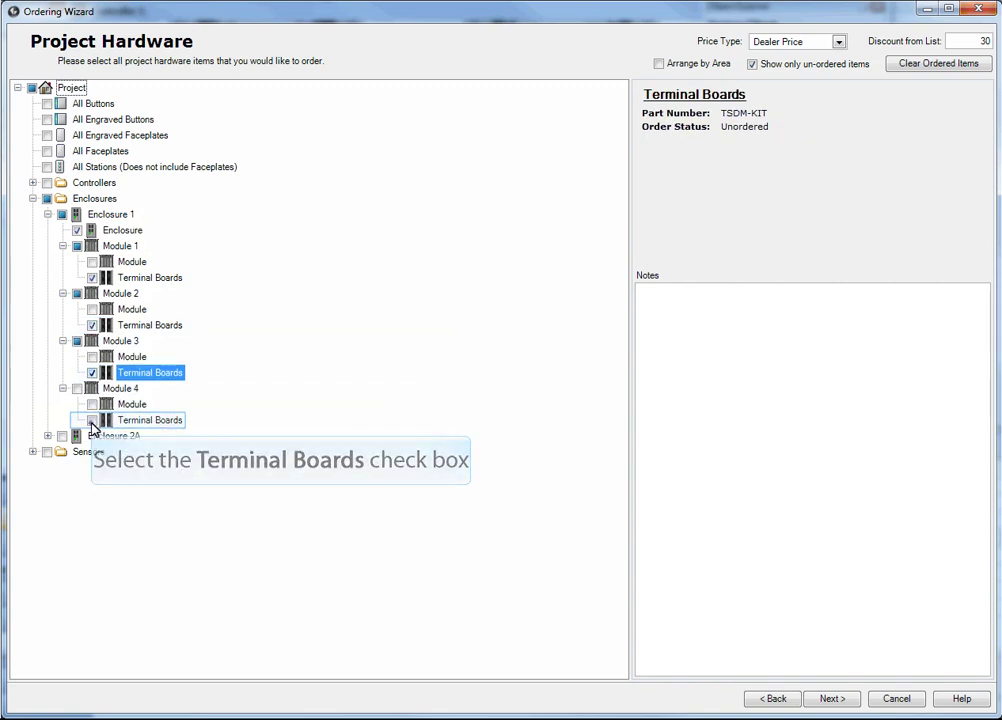
{"action": "left_click", "coordinate": [92, 421]}
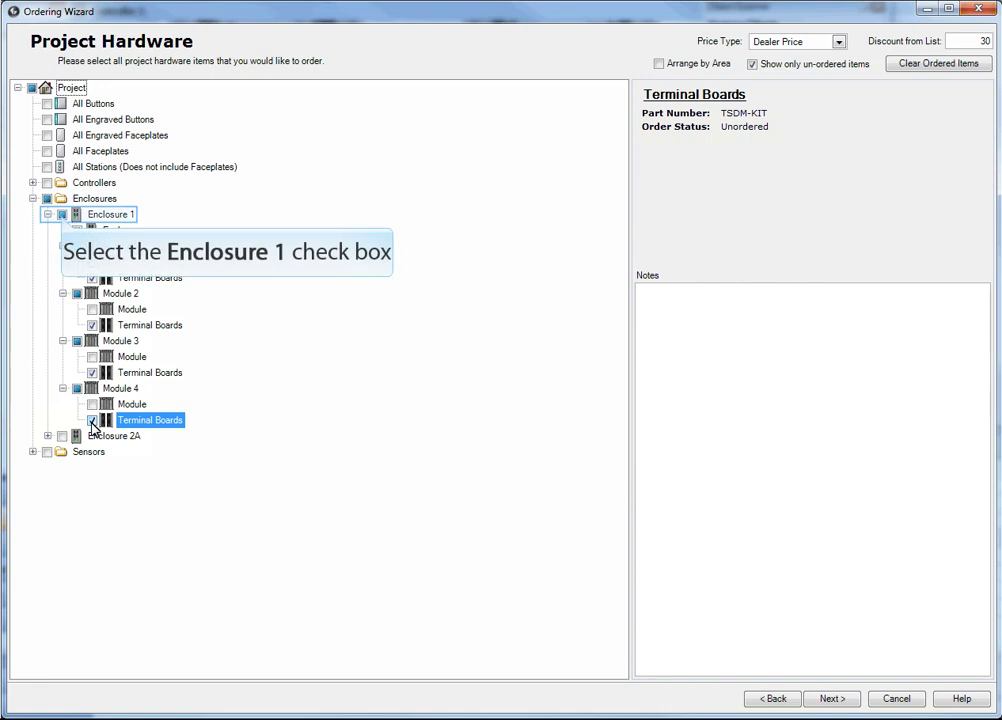
Clear the Enclosure 1 selection and mark only the Module item under each of its Modules 1 to 4.
{"action": "left_click", "coordinate": [62, 216]}
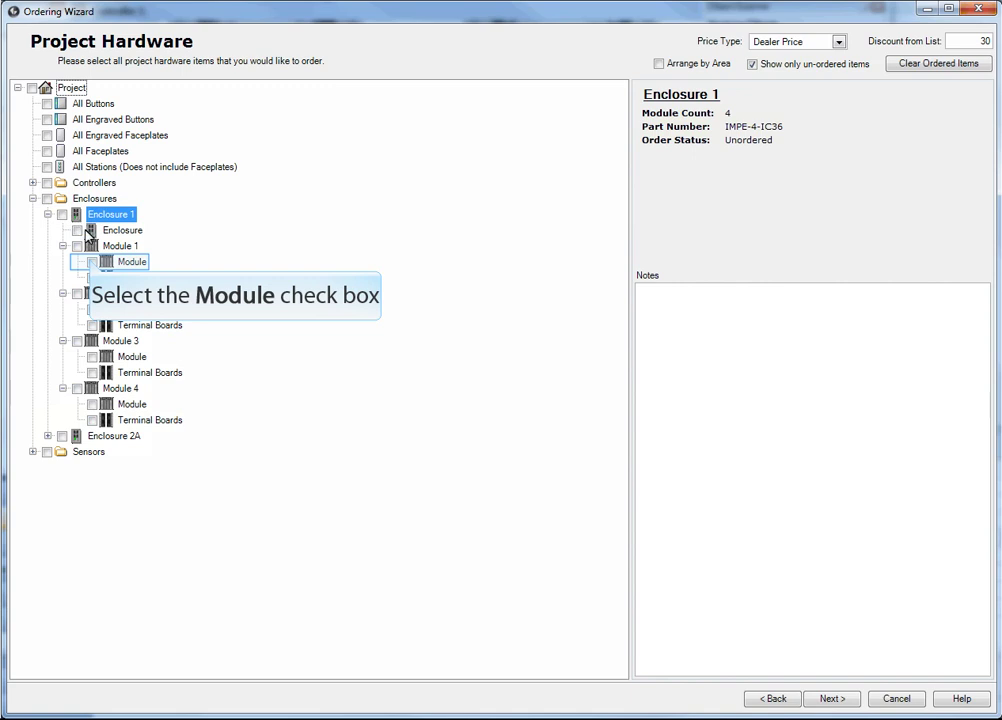
{"action": "left_click", "coordinate": [92, 261]}
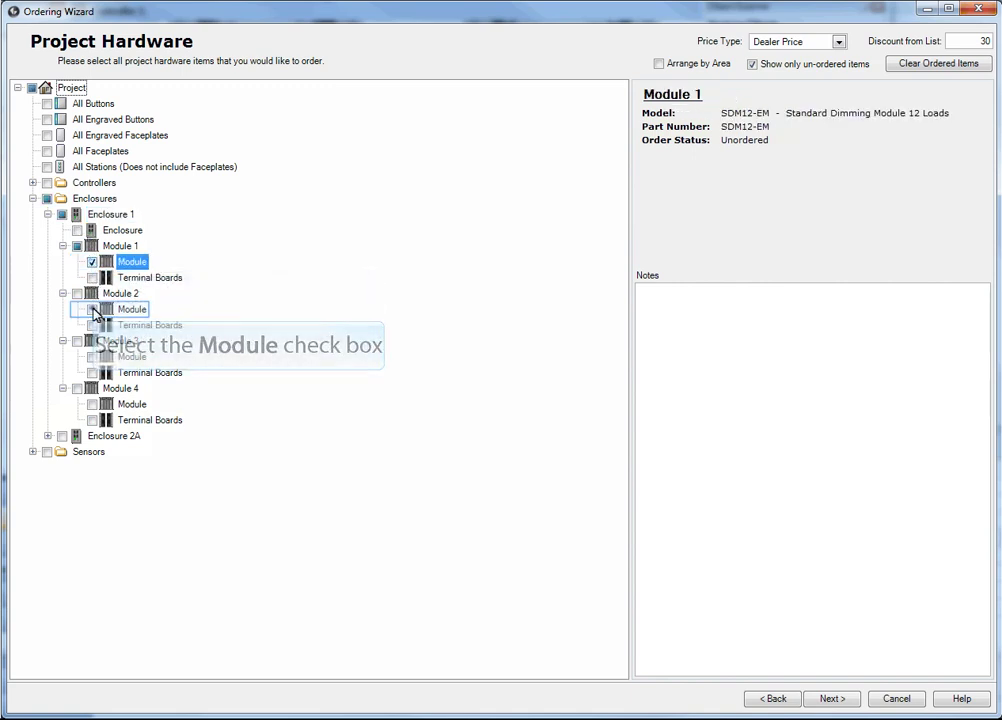
{"action": "left_click", "coordinate": [92, 309]}
{"action": "left_click", "coordinate": [92, 357]}
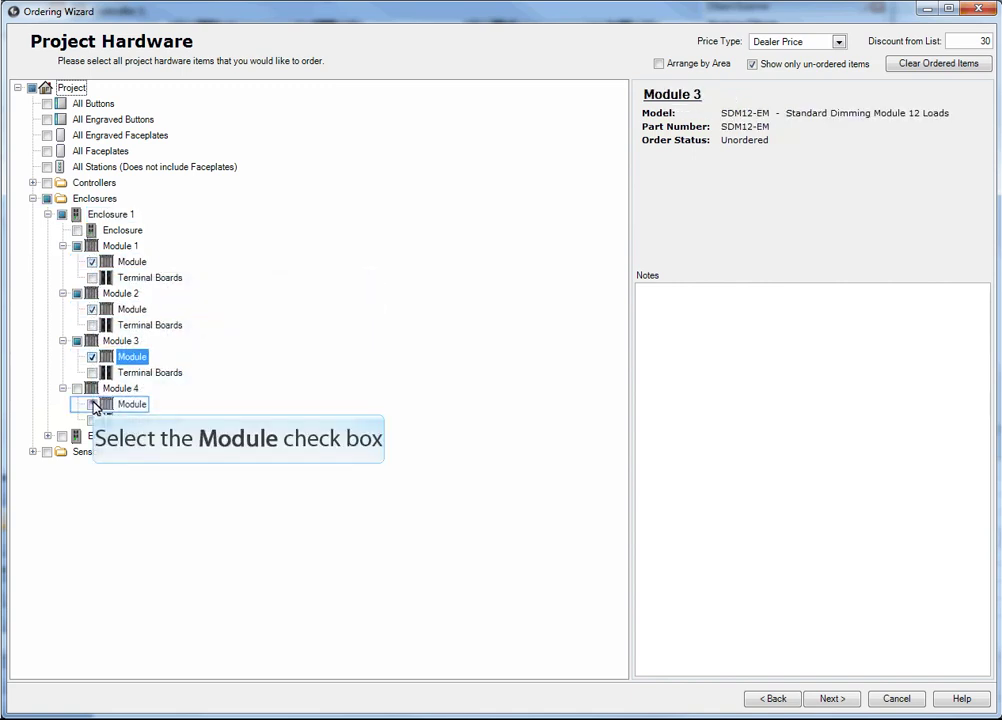
{"action": "left_click", "coordinate": [92, 404]}
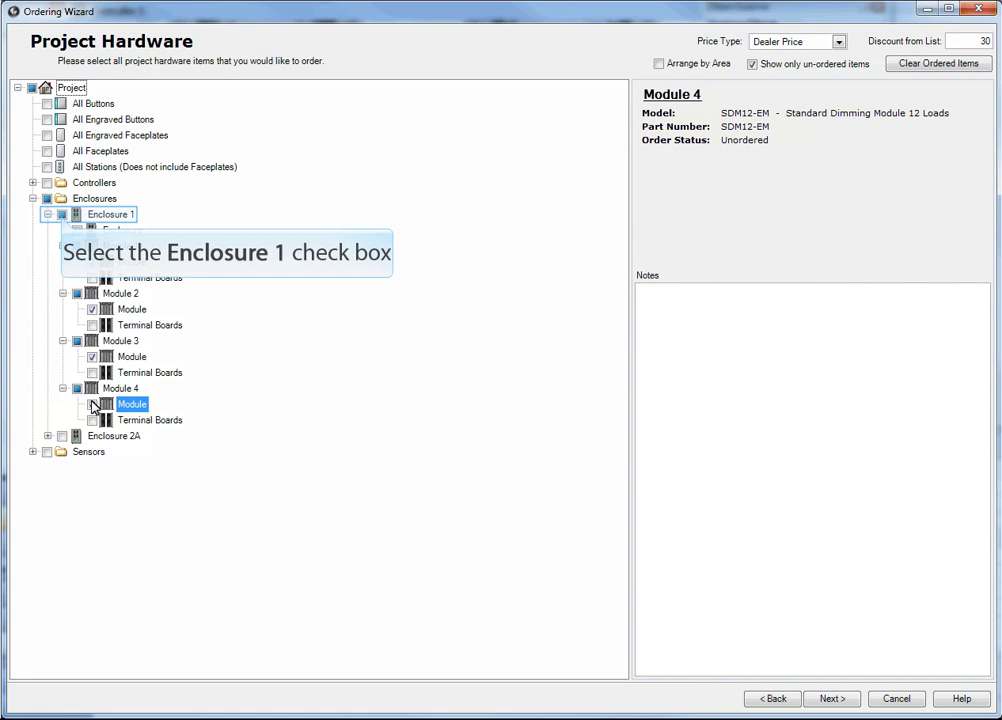
Clear the Enclosure 1 selection and expand Enclosure 2A and all of its modules in the hardware tree.
{"action": "left_click", "coordinate": [62, 215]}
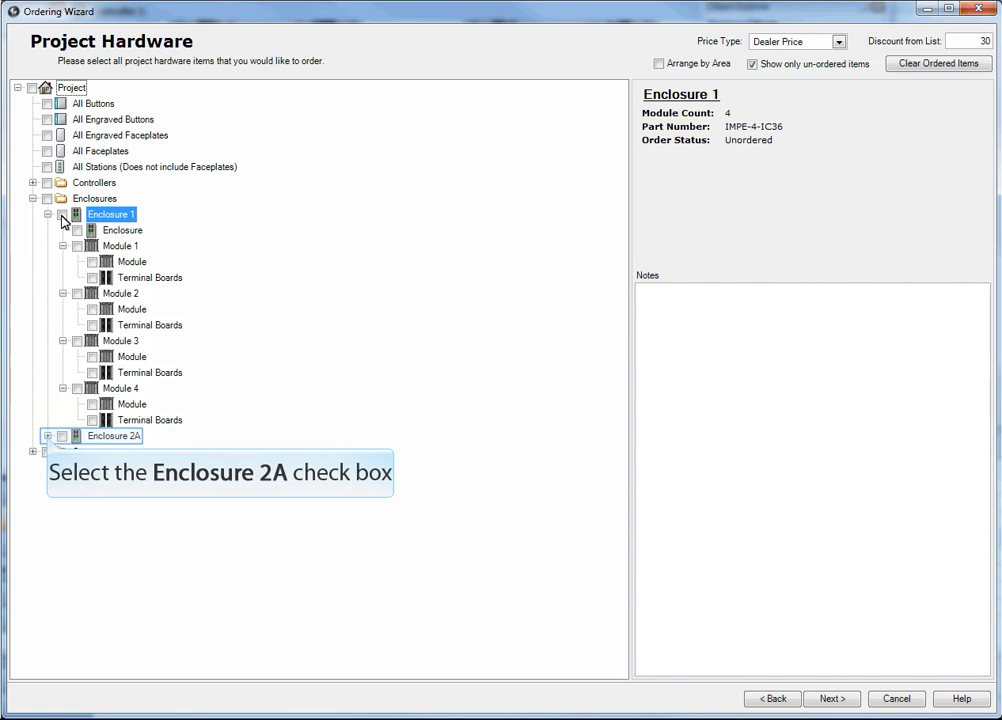
{"action": "left_click", "coordinate": [47, 436]}
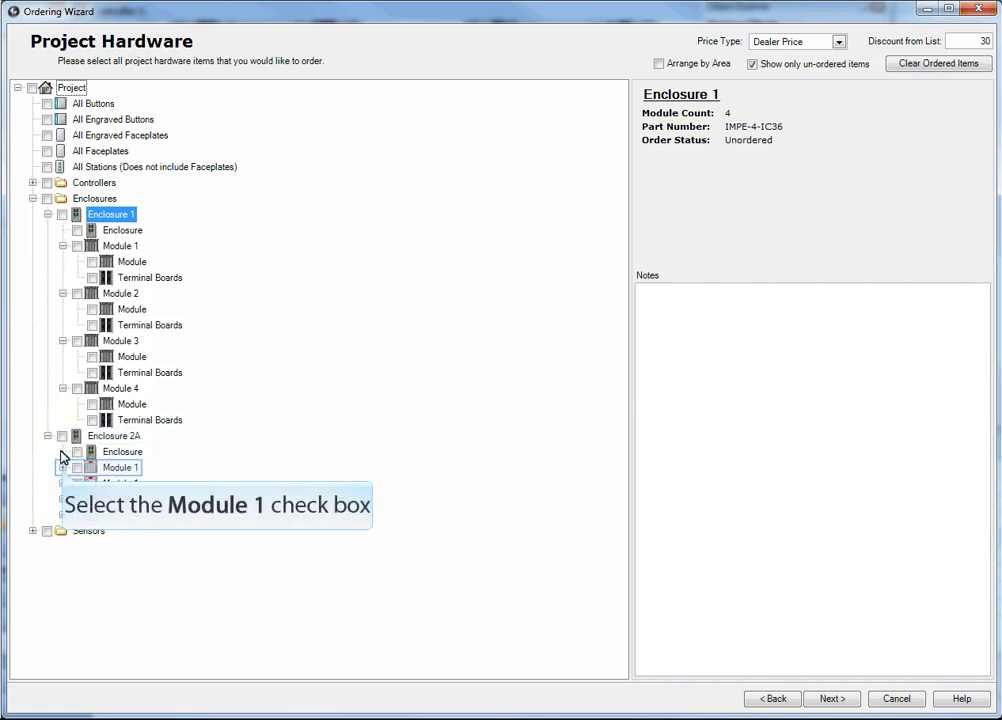
{"action": "left_click", "coordinate": [62, 467]}
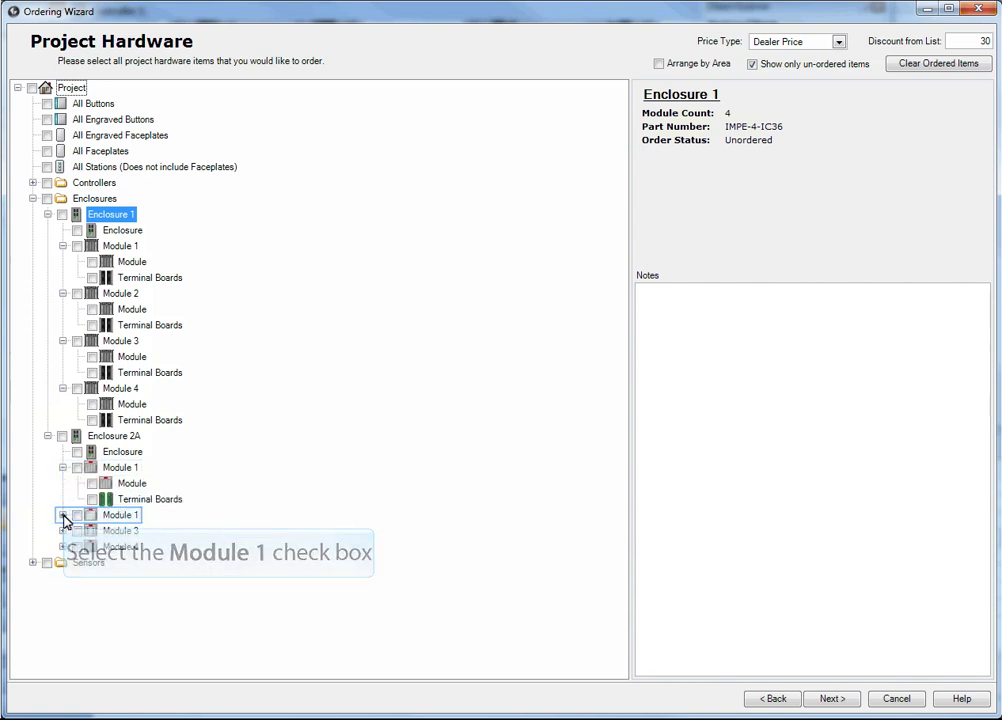
{"action": "left_click", "coordinate": [62, 515]}
{"action": "left_click", "coordinate": [62, 562]}
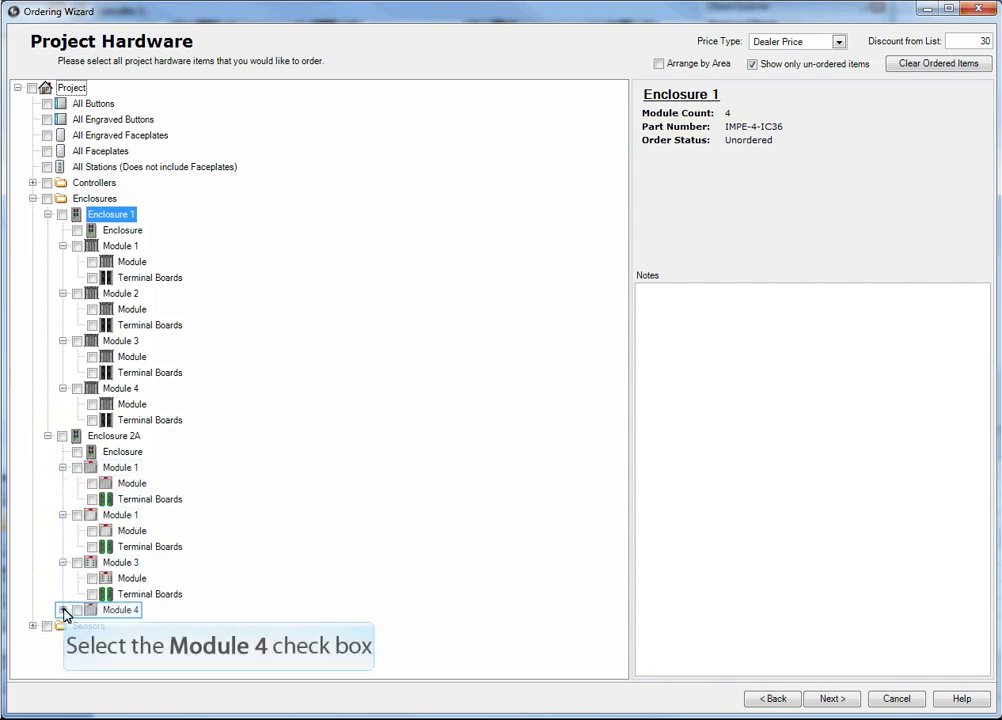
{"action": "left_click", "coordinate": [62, 610]}
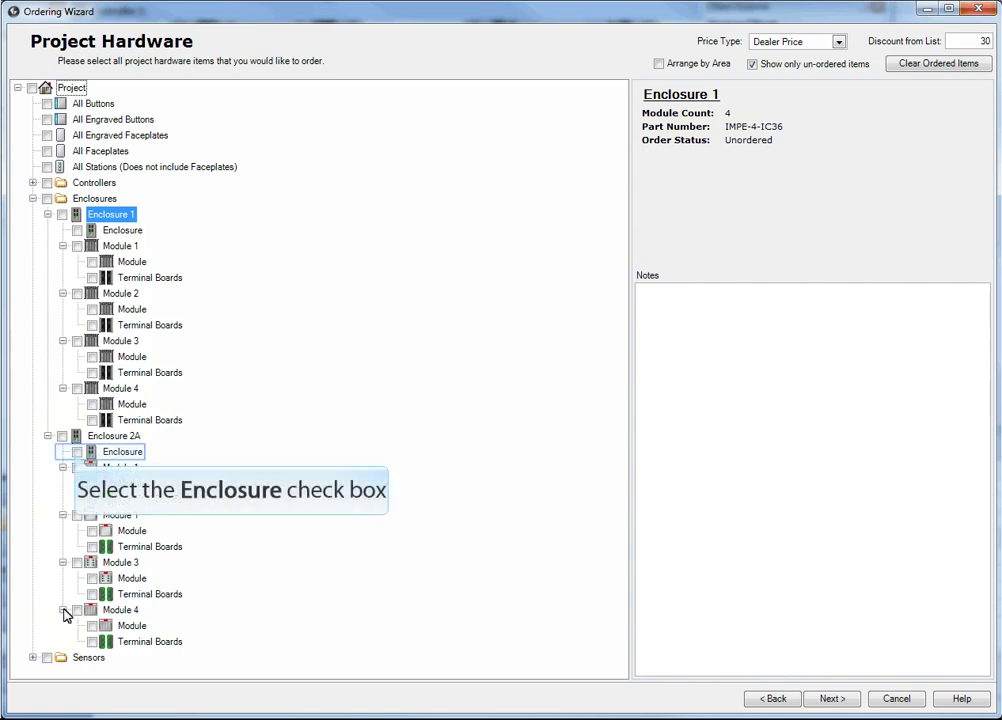
Mark the enclosure of Enclosure 2A and the terminal boards of all its modules for ordering, without the modules.
{"action": "left_click", "coordinate": [77, 452]}
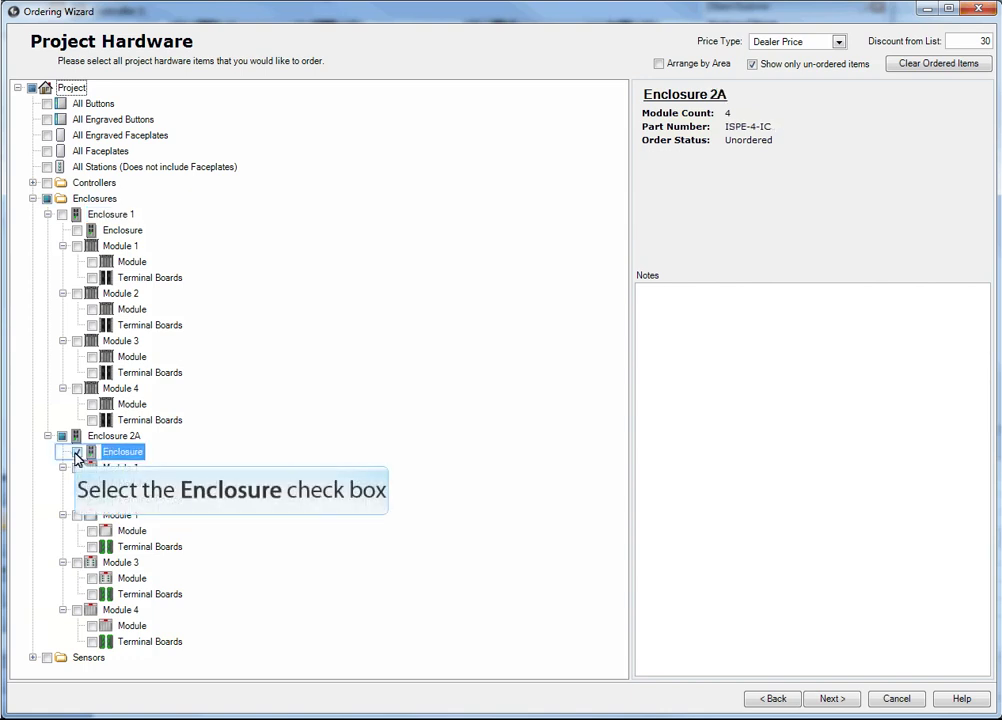
{"action": "left_click", "coordinate": [77, 452]}
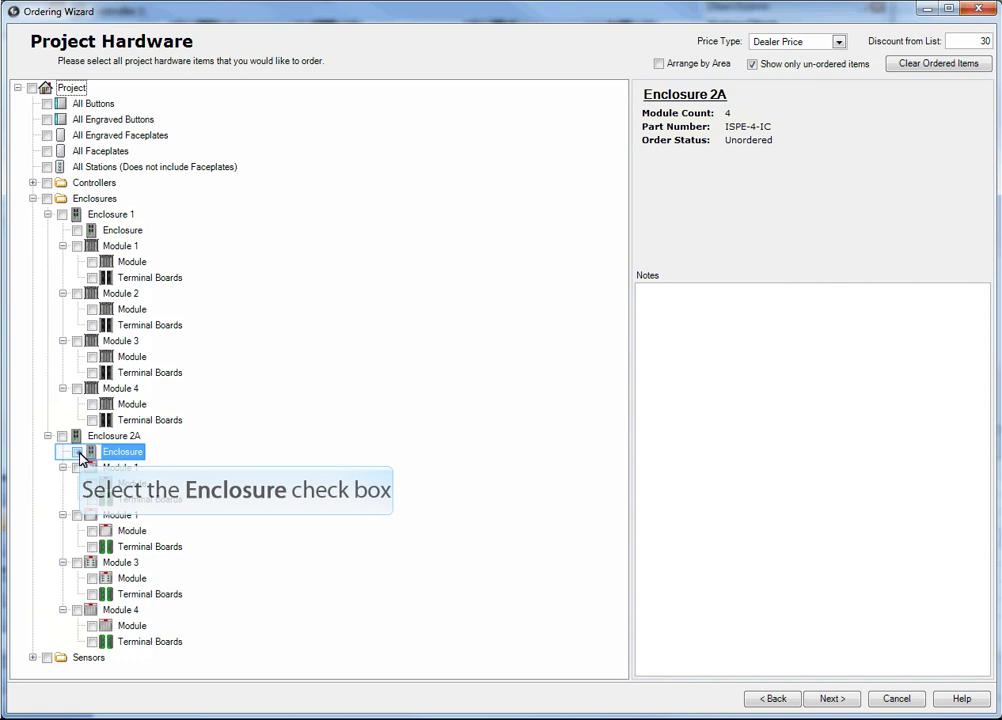
{"action": "left_click", "coordinate": [77, 452]}
{"action": "left_click", "coordinate": [92, 499]}
{"action": "left_click", "coordinate": [92, 546]}
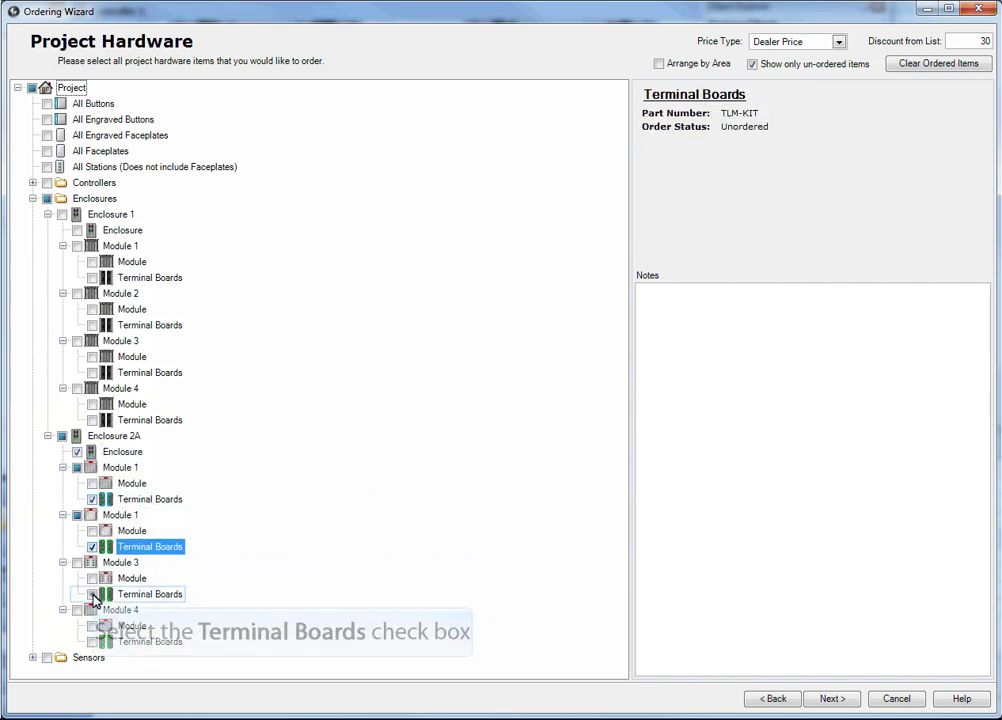
{"action": "left_click", "coordinate": [92, 594]}
{"action": "left_click", "coordinate": [93, 642]}
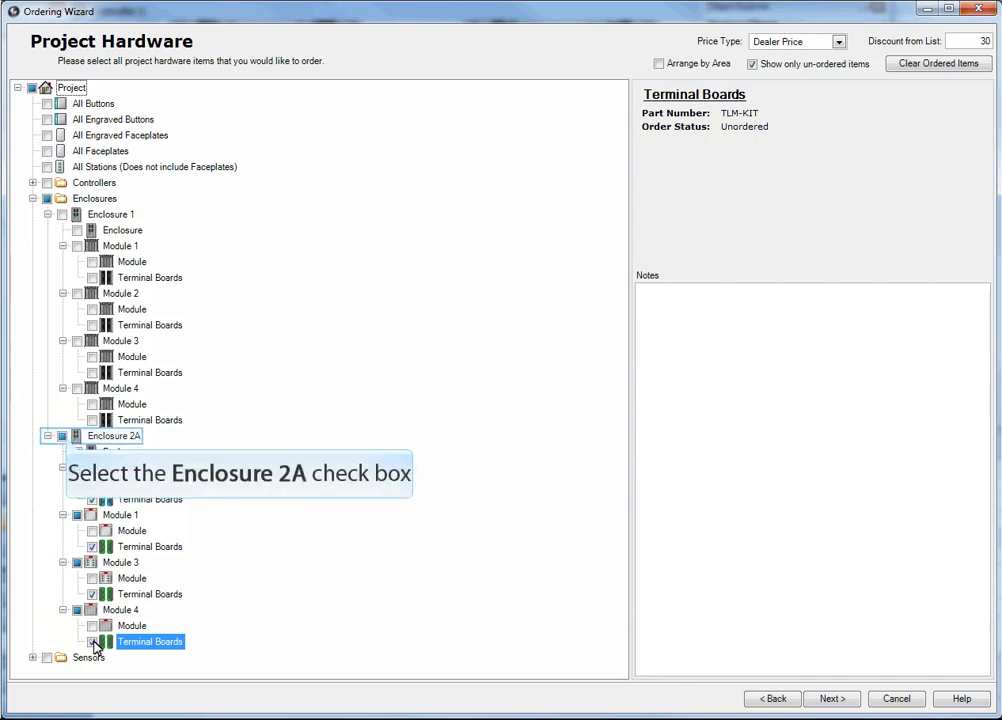
Clear the Enclosure 2A selection and close the Ordering Wizard.
{"action": "left_click", "coordinate": [63, 437]}
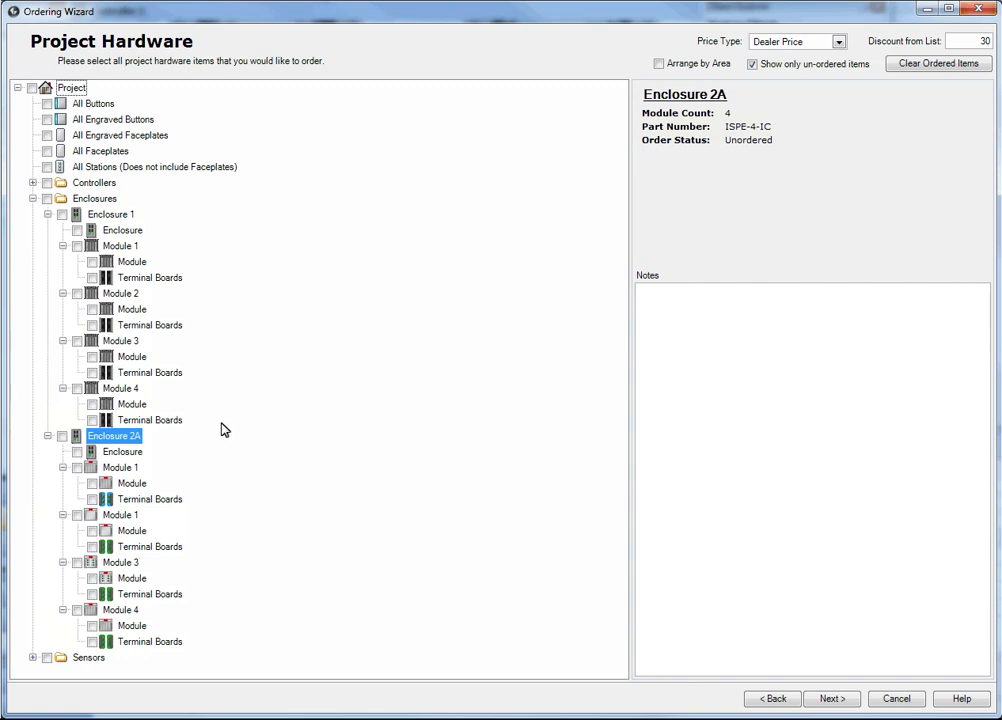
{"action": "key", "text": "Escape"}
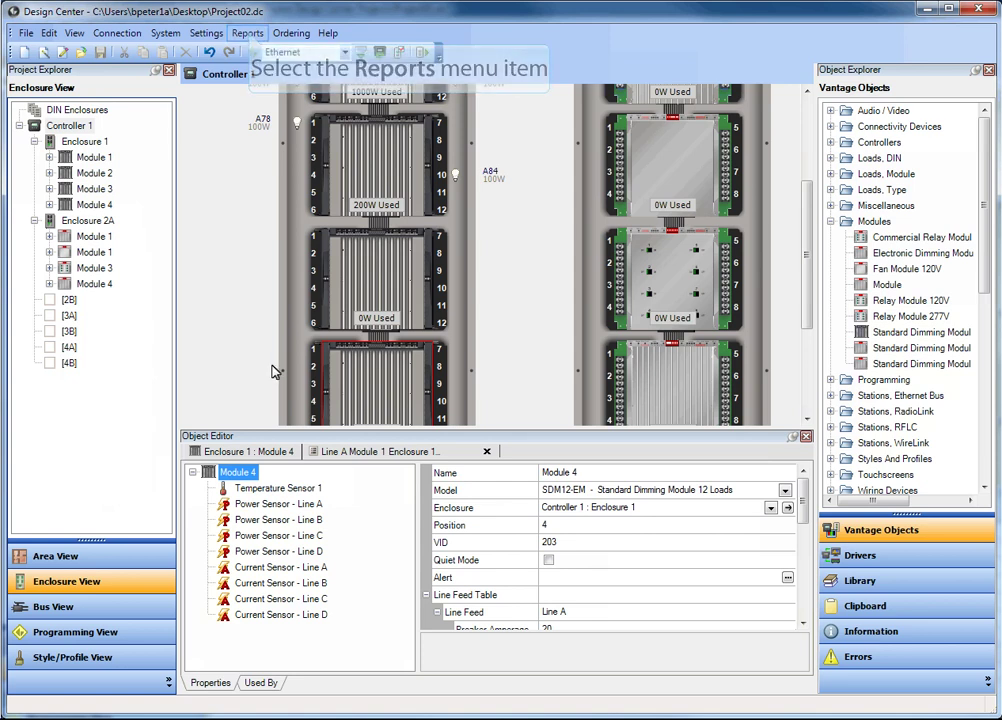
Open the Enclosure Schedule report and go to its second page.
{"action": "left_click", "coordinate": [248, 33]}
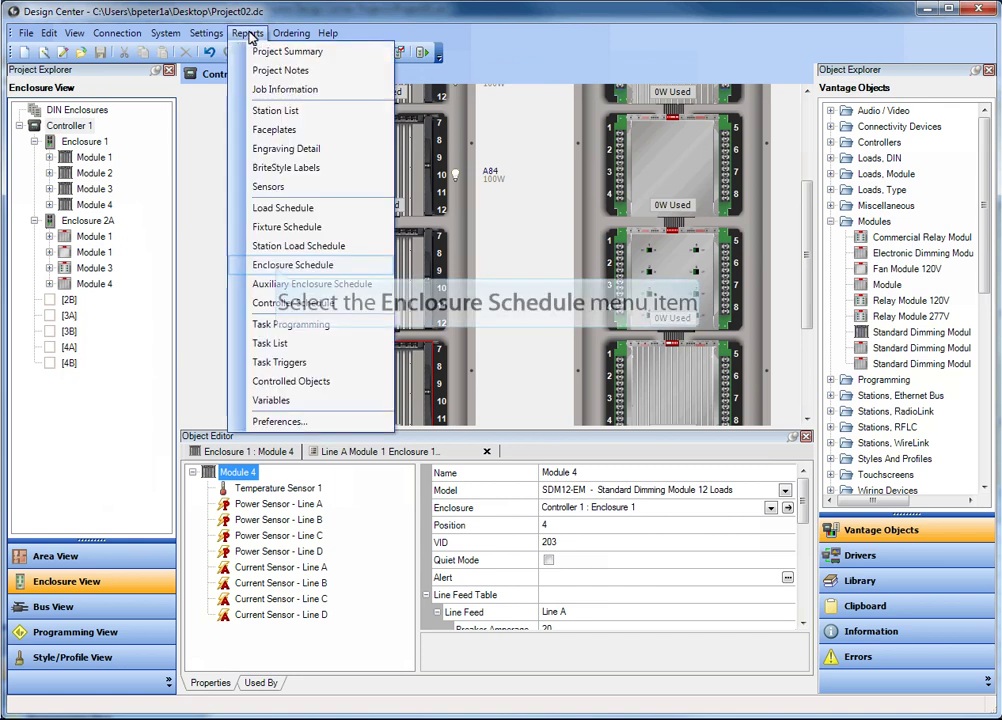
{"action": "left_click", "coordinate": [268, 265]}
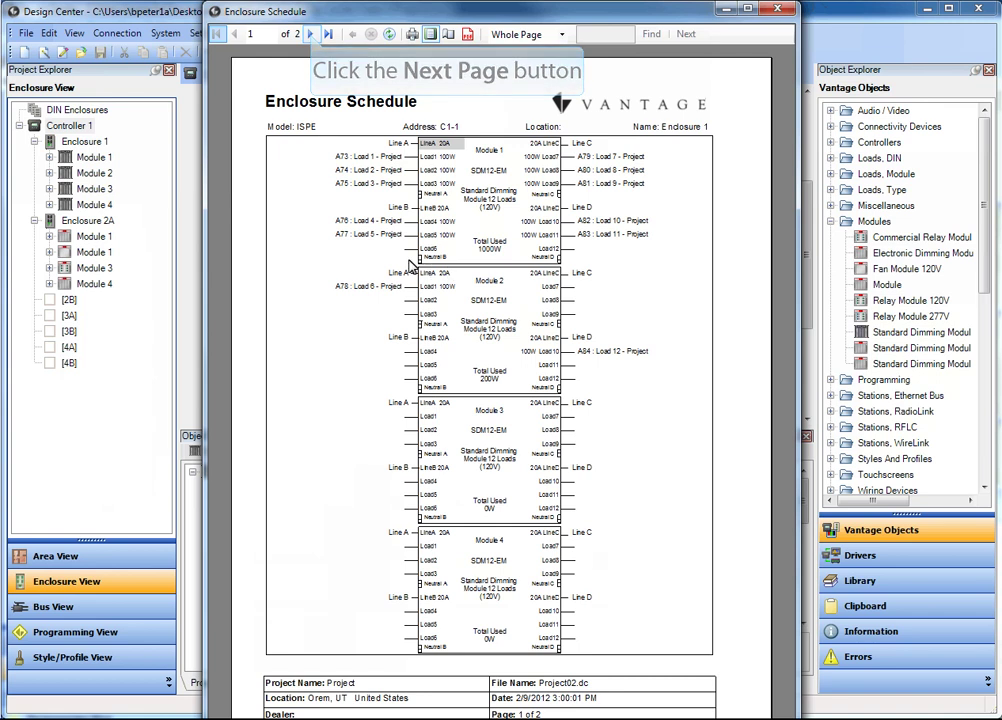
{"action": "left_click", "coordinate": [312, 36]}
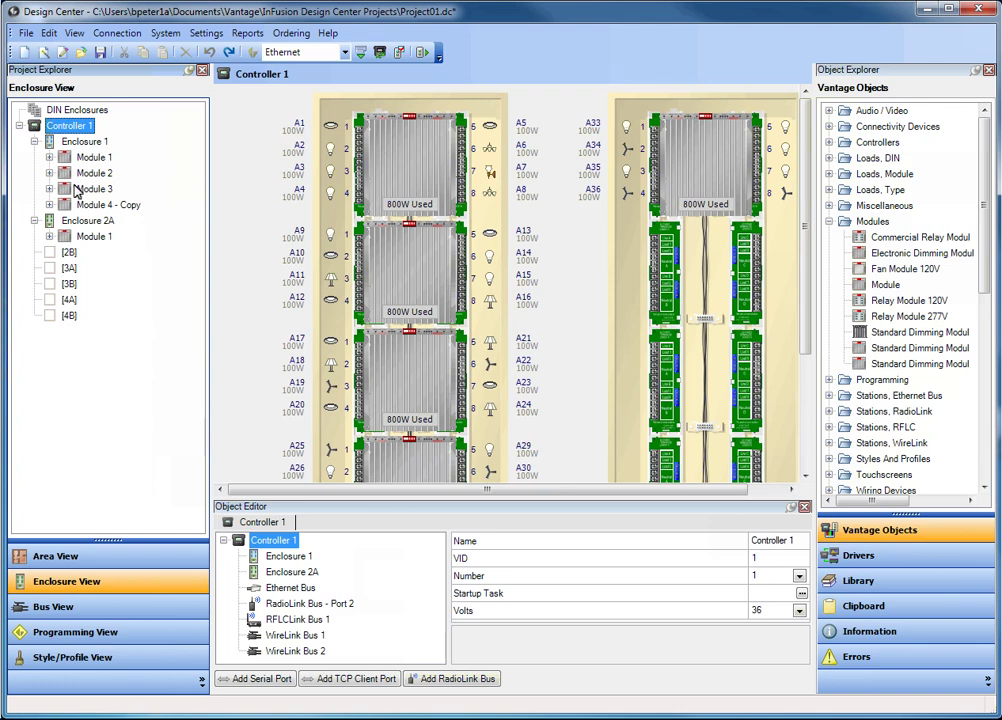
Add a new enclosure to Controller 1 and move it to the position of Enclosure 1 in the project tree.
{"action": "right_click", "coordinate": [92, 127]}
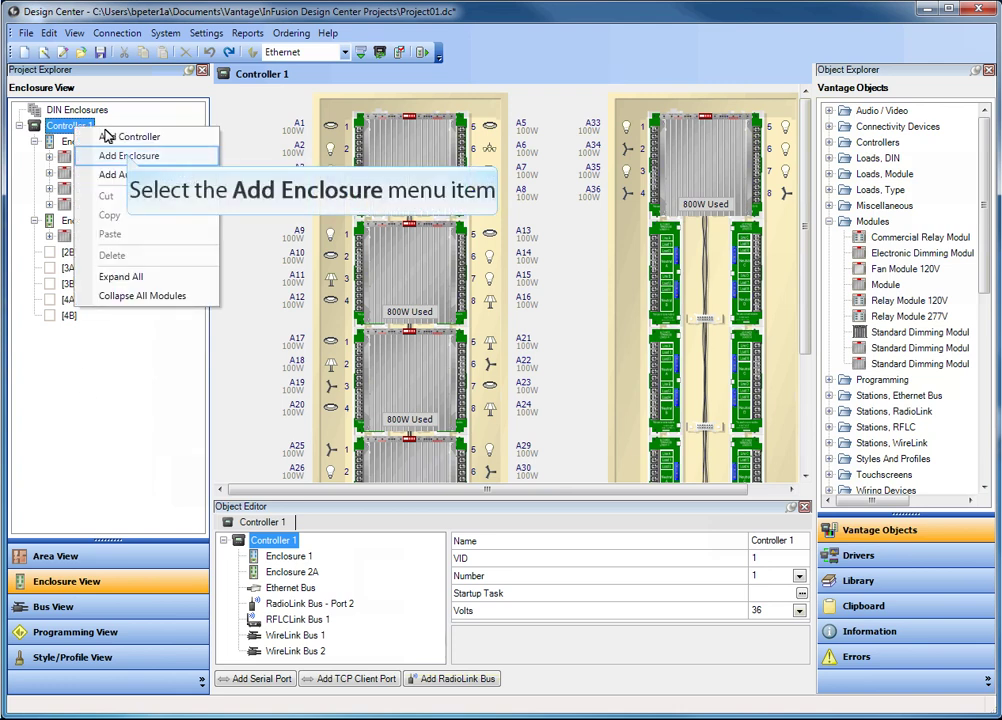
{"action": "left_click", "coordinate": [127, 155]}
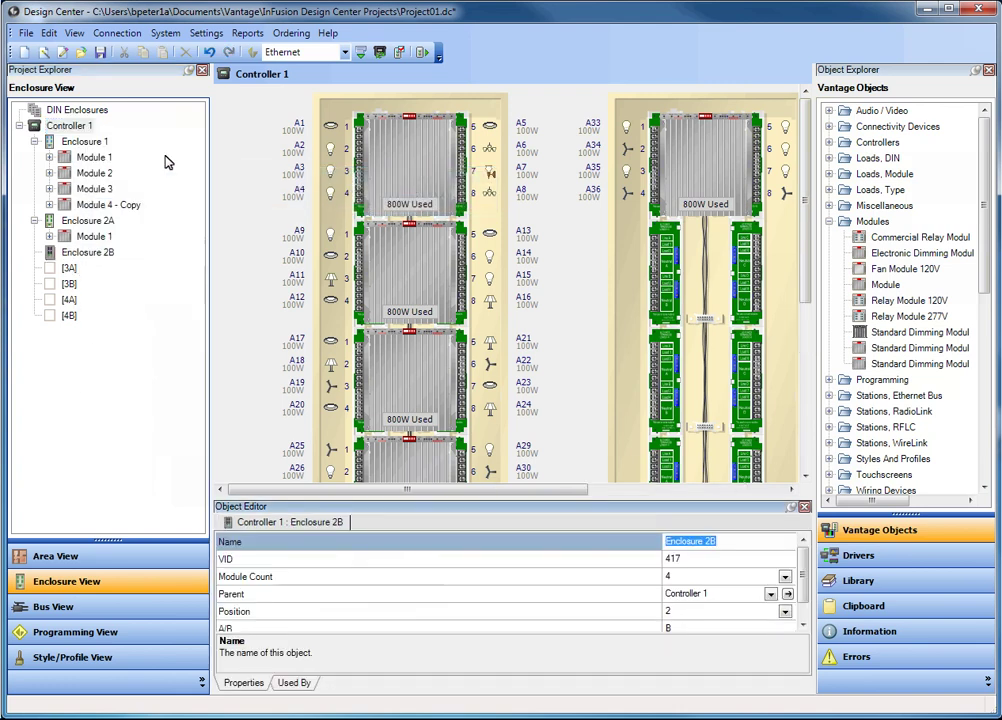
{"action": "left_click_drag", "start_coordinate": [350, 489], "coordinate": [385, 488]}
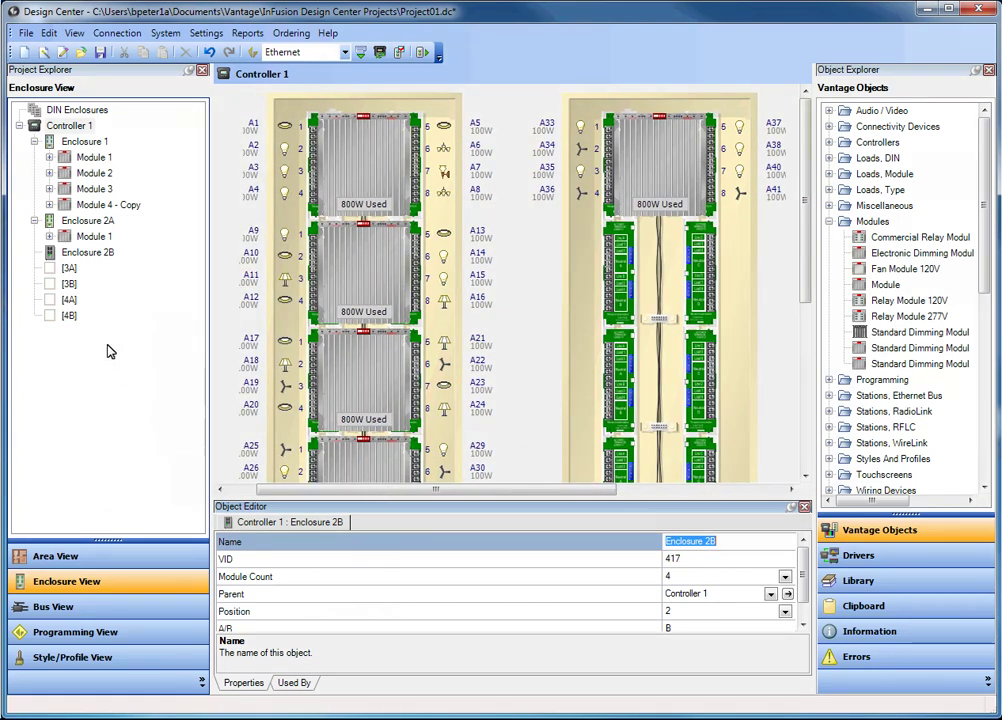
{"action": "left_click", "coordinate": [88, 253]}
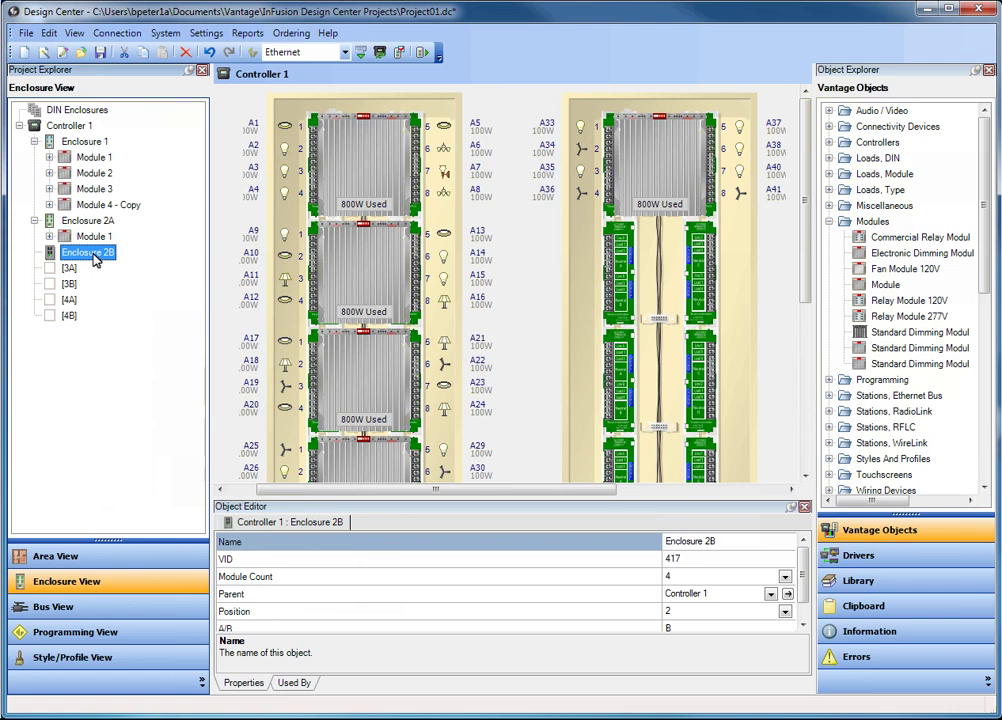
{"action": "left_click_drag", "start_coordinate": [95, 257], "coordinate": [89, 147]}
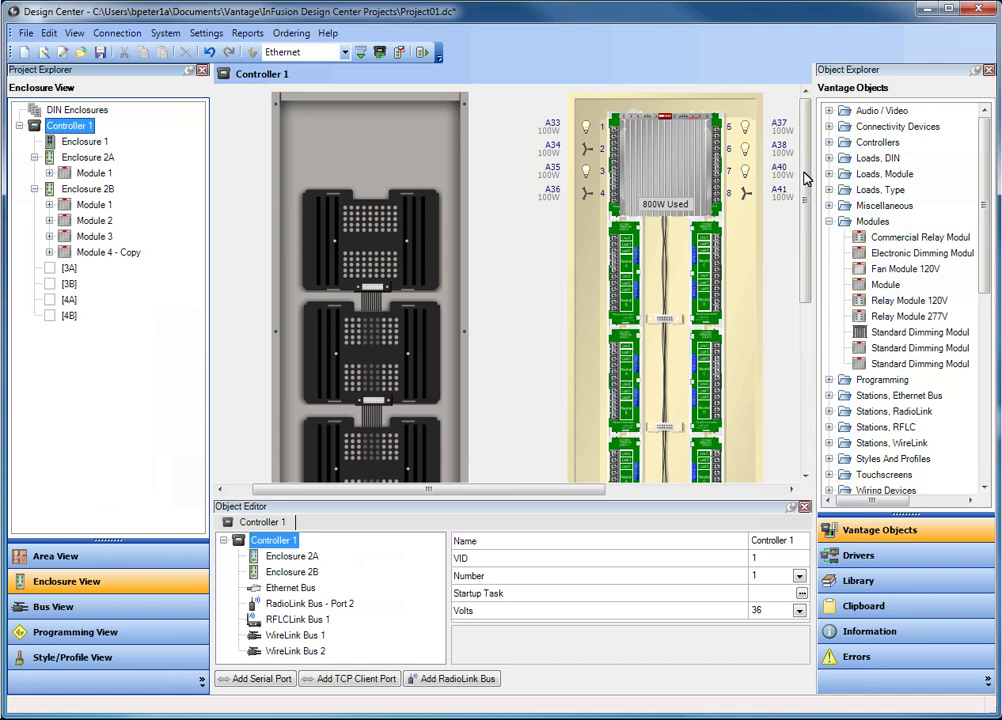
Move Module 1, Module 2, Module 3 and Module 4 - Copy one by one from Enclosure 2B into Enclosure 1.
{"action": "mouse_move", "coordinate": [806, 178]}
{"action": "left_mouse_down"}
{"action": "mouse_move", "coordinate": [800, 330]}
{"action": "mouse_move", "coordinate": [797, 172]}
{"action": "left_mouse_up"}
{"action": "left_click", "coordinate": [95, 205]}
{"action": "left_click_drag", "start_coordinate": [90, 147], "coordinate": [88, 145]}
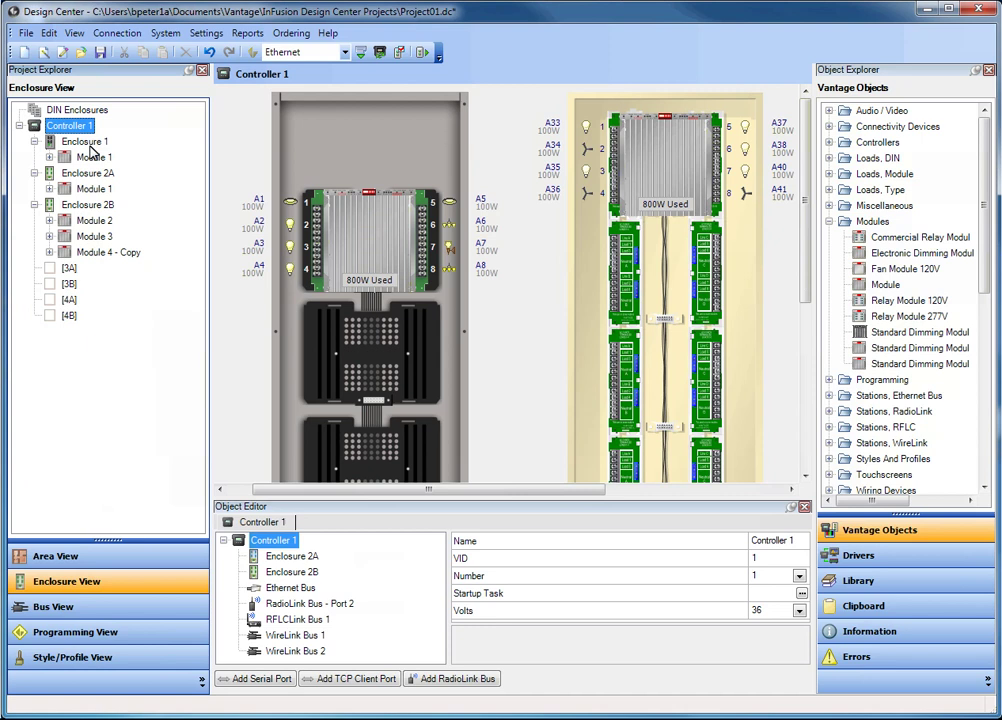
{"action": "left_click_drag", "start_coordinate": [93, 227], "coordinate": [90, 143]}
{"action": "left_click_drag", "start_coordinate": [93, 241], "coordinate": [85, 143]}
{"action": "left_click_drag", "start_coordinate": [100, 256], "coordinate": [99, 148]}
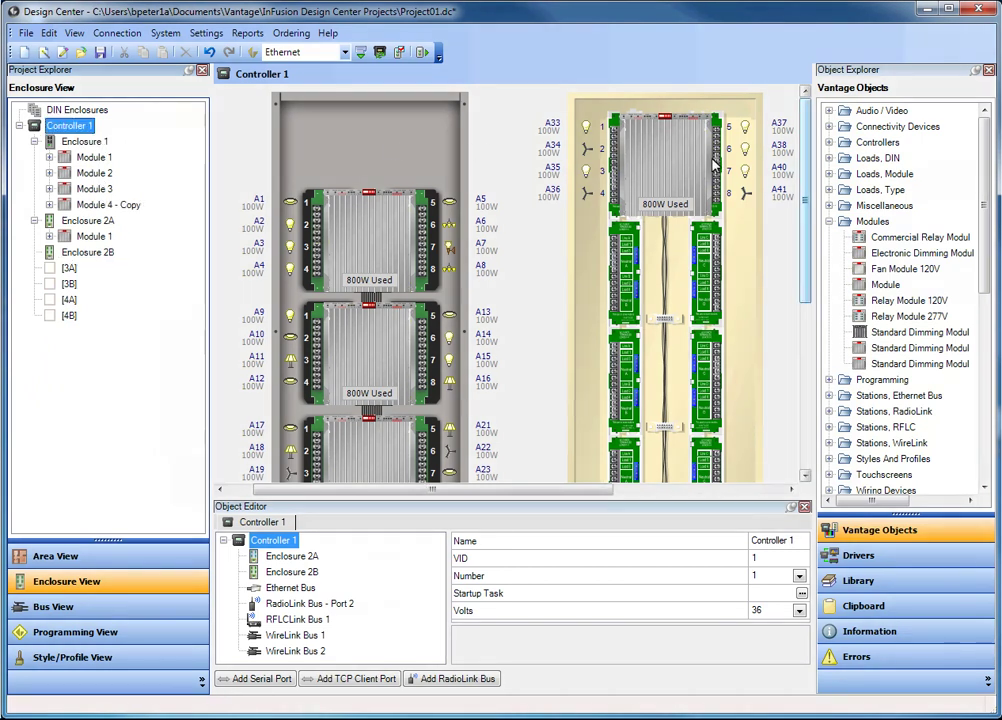
{"action": "mouse_move", "coordinate": [801, 190]}
{"action": "left_mouse_down"}
{"action": "mouse_move", "coordinate": [801, 294]}
{"action": "mouse_move", "coordinate": [808, 183]}
{"action": "left_mouse_up"}
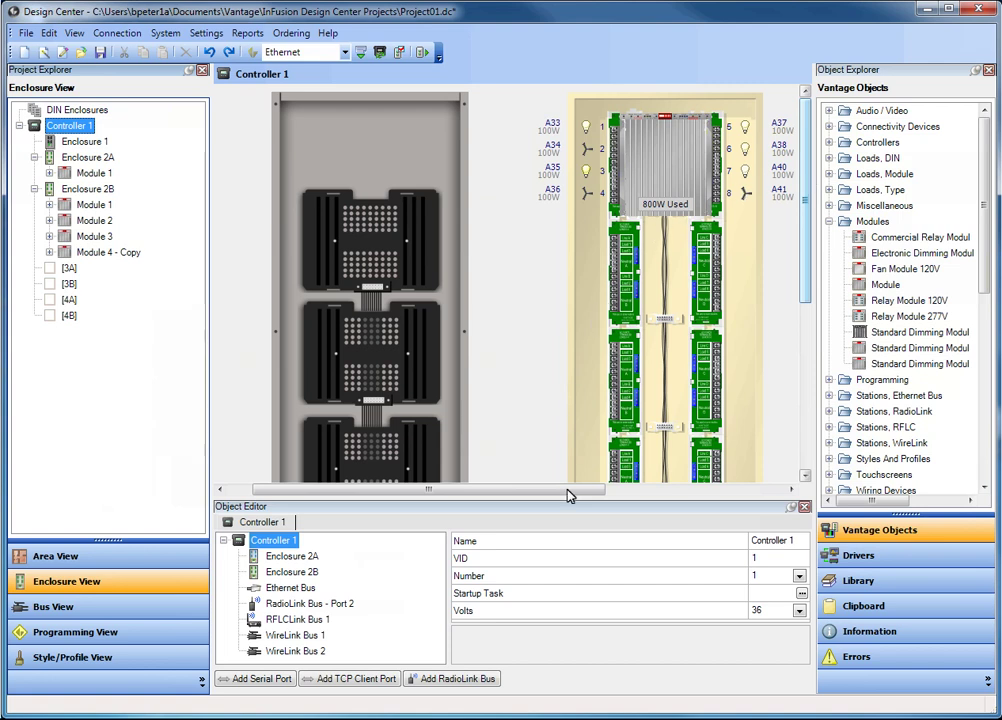
Add modules to all four empty module positions of Enclosure 1 in the enclosure drawing.
{"action": "left_click_drag", "start_coordinate": [567, 495], "coordinate": [530, 500]}
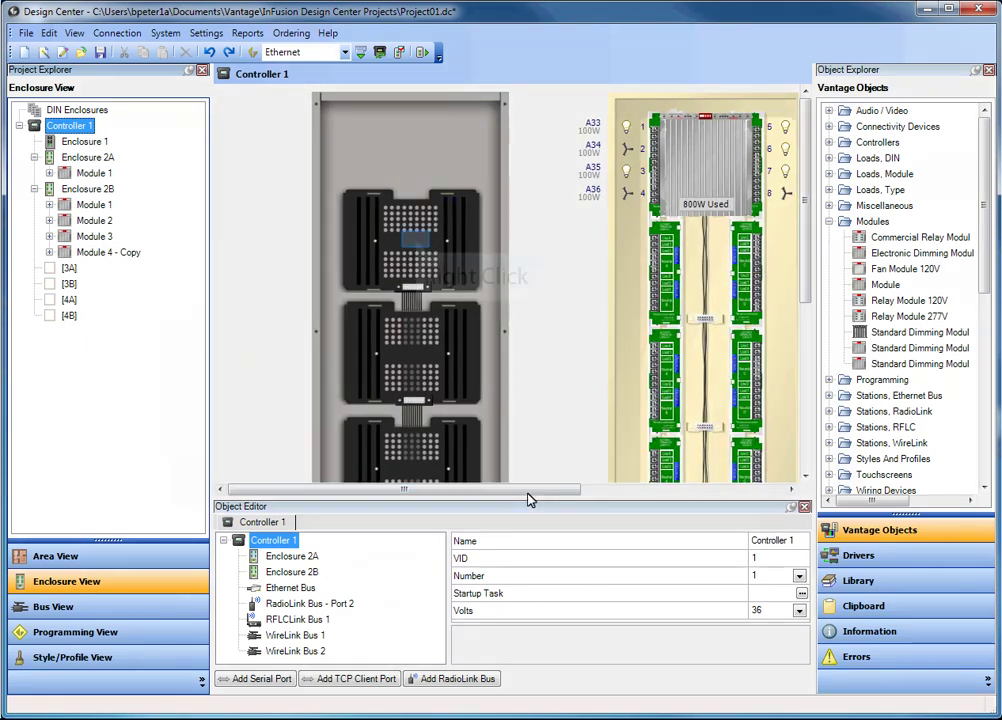
{"action": "right_click", "coordinate": [415, 244]}
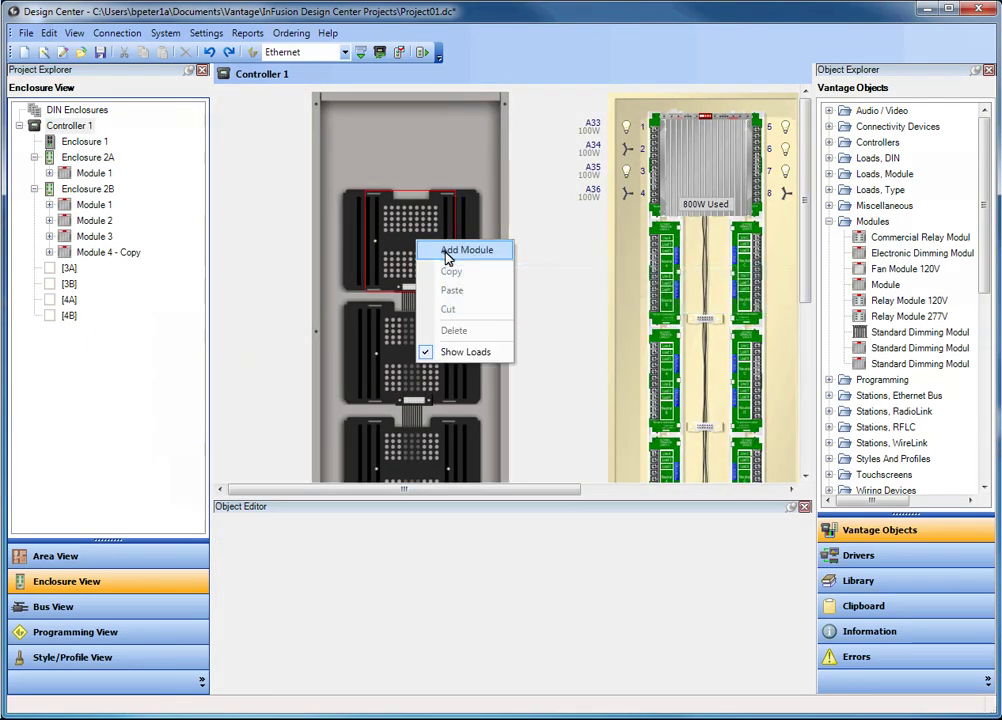
{"action": "left_click", "coordinate": [447, 252]}
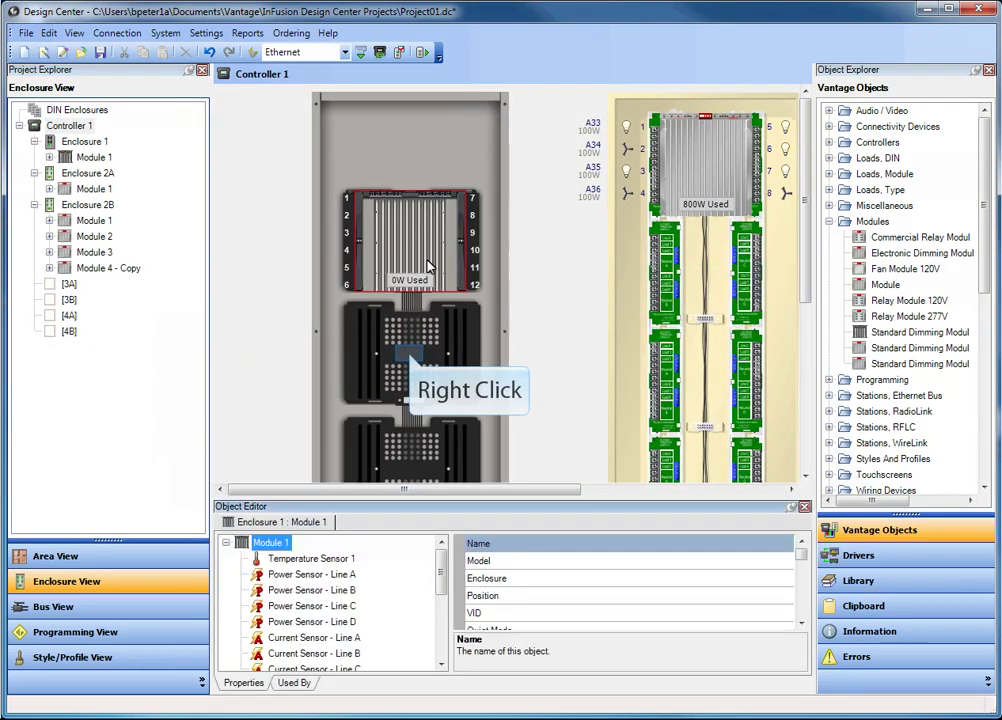
{"action": "right_click", "coordinate": [410, 360]}
{"action": "left_click", "coordinate": [445, 365]}
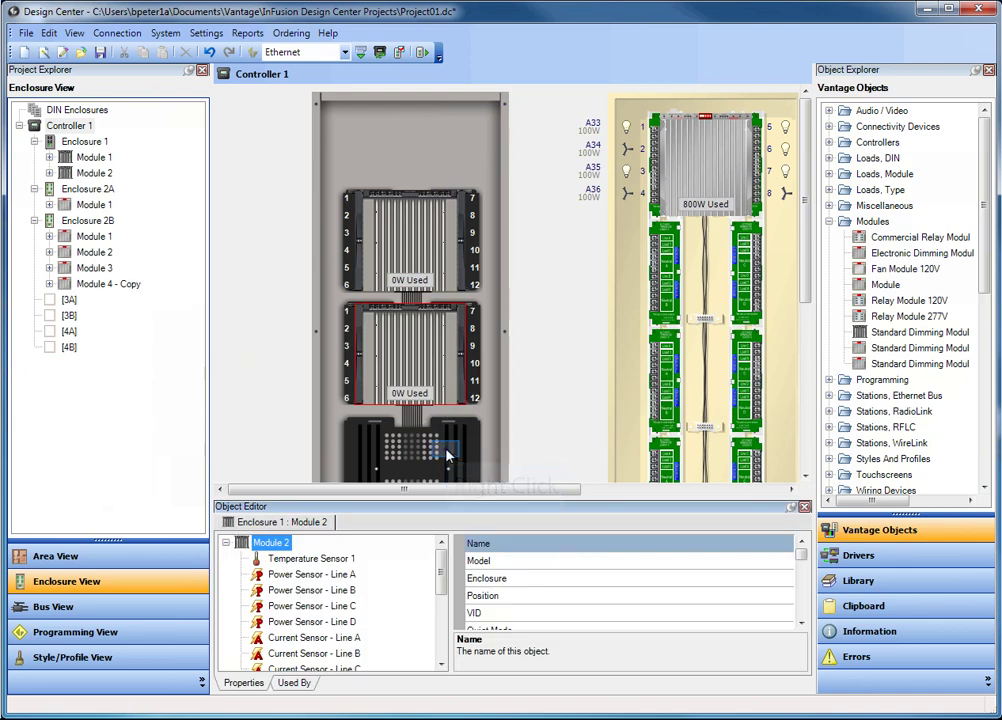
{"action": "right_click", "coordinate": [447, 455]}
{"action": "left_click", "coordinate": [476, 458]}
{"action": "left_click_drag", "start_coordinate": [805, 253], "coordinate": [807, 331]}
{"action": "right_click", "coordinate": [455, 433]}
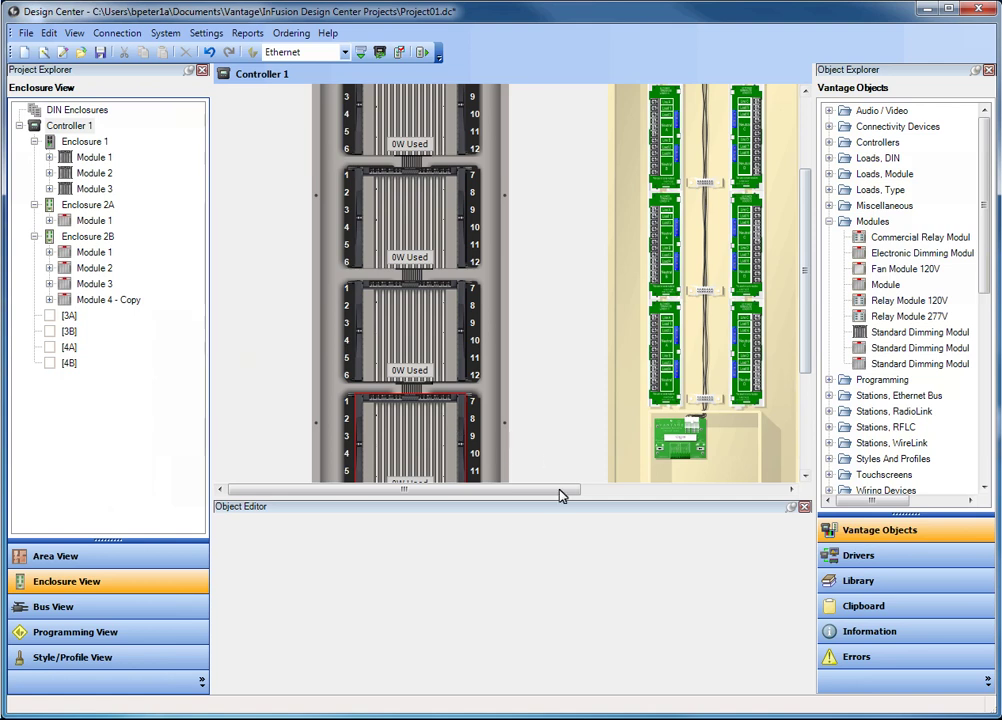
Move loads A1 : Main Cans, A2 : Pendants and A3 : Under Cabinet Lights from Enclosure 2B's Module 1 to Enclosure 1's Module 1.
{"action": "left_click_drag", "start_coordinate": [560, 495], "coordinate": [749, 495]}
{"action": "left_click_drag", "start_coordinate": [808, 362], "coordinate": [808, 292]}
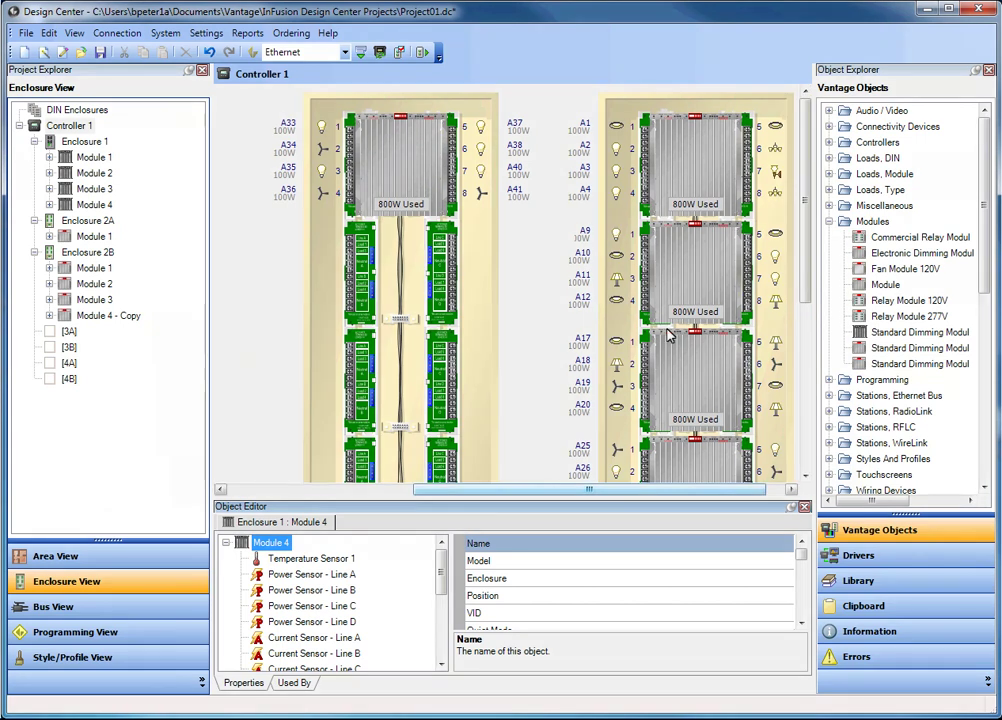
{"action": "left_click_drag", "start_coordinate": [633, 492], "coordinate": [544, 505]}
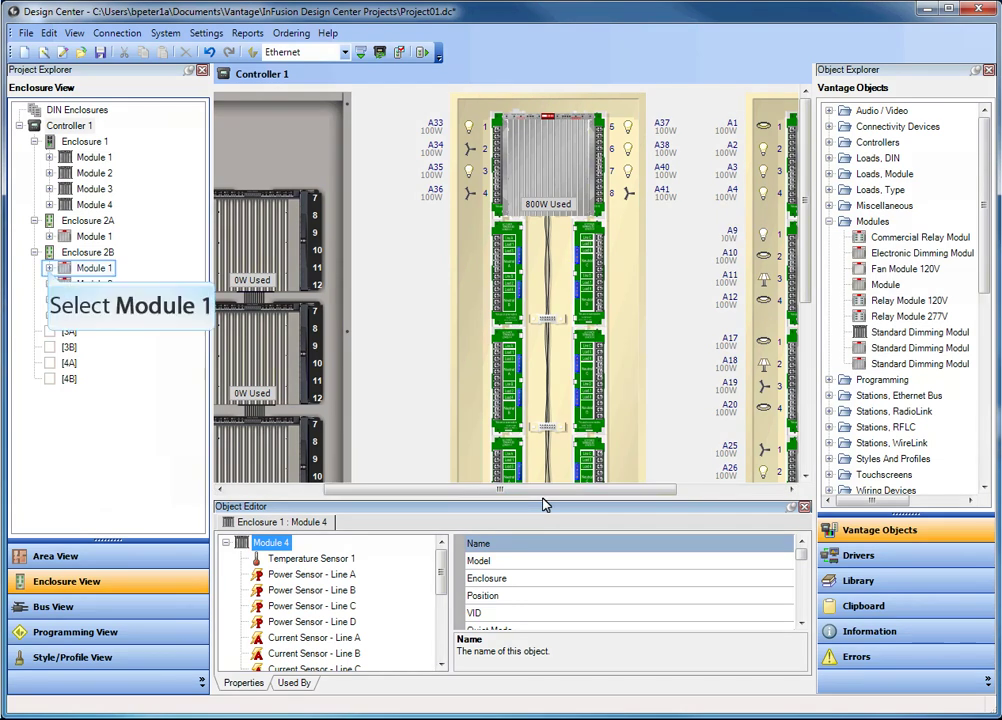
{"action": "left_click", "coordinate": [49, 268]}
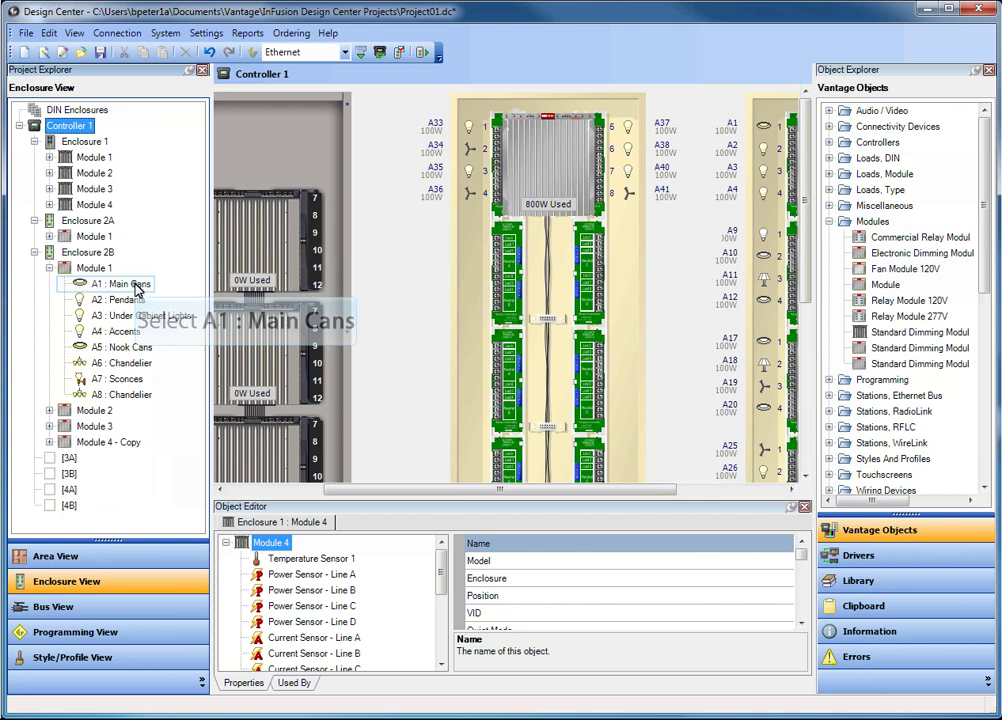
{"action": "left_click", "coordinate": [133, 285]}
{"action": "left_click_drag", "start_coordinate": [133, 285], "coordinate": [107, 164]}
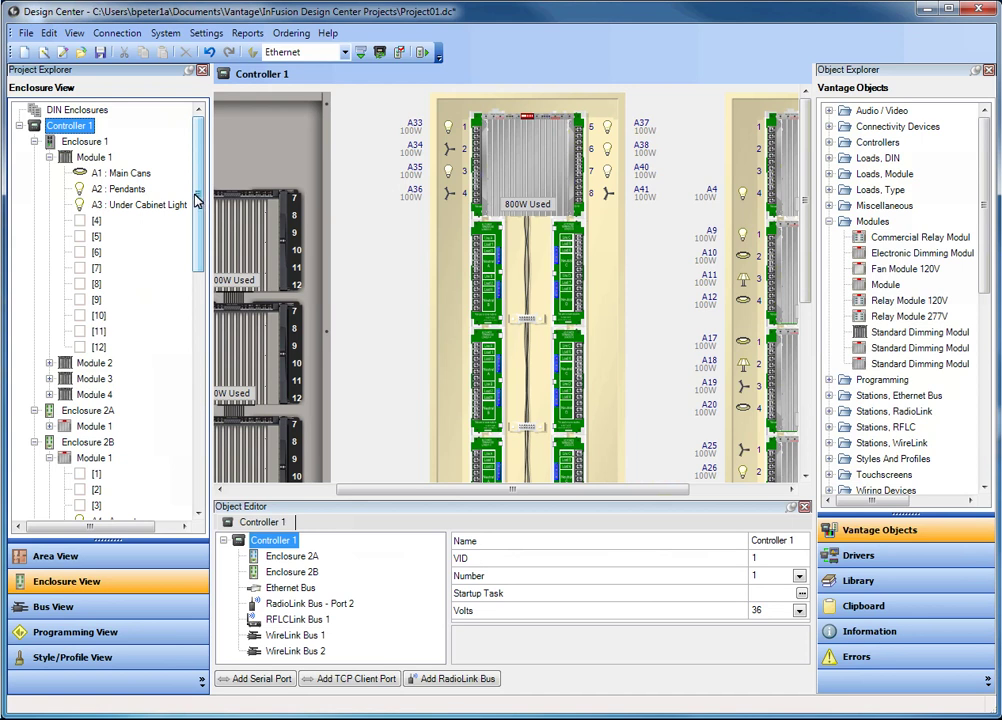
Move load A4 : Accents from Module 1 of Enclosure 2B to position 4 of Module 1 in Enclosure 1.
{"action": "left_click_drag", "start_coordinate": [197, 200], "coordinate": [197, 284]}
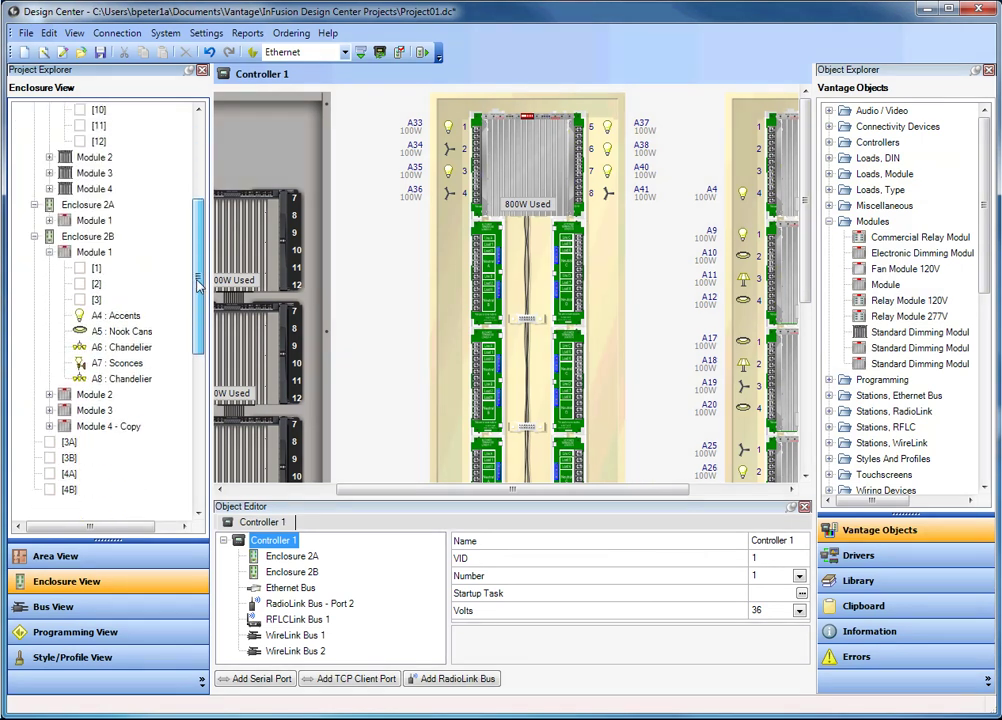
{"action": "left_click", "coordinate": [115, 315]}
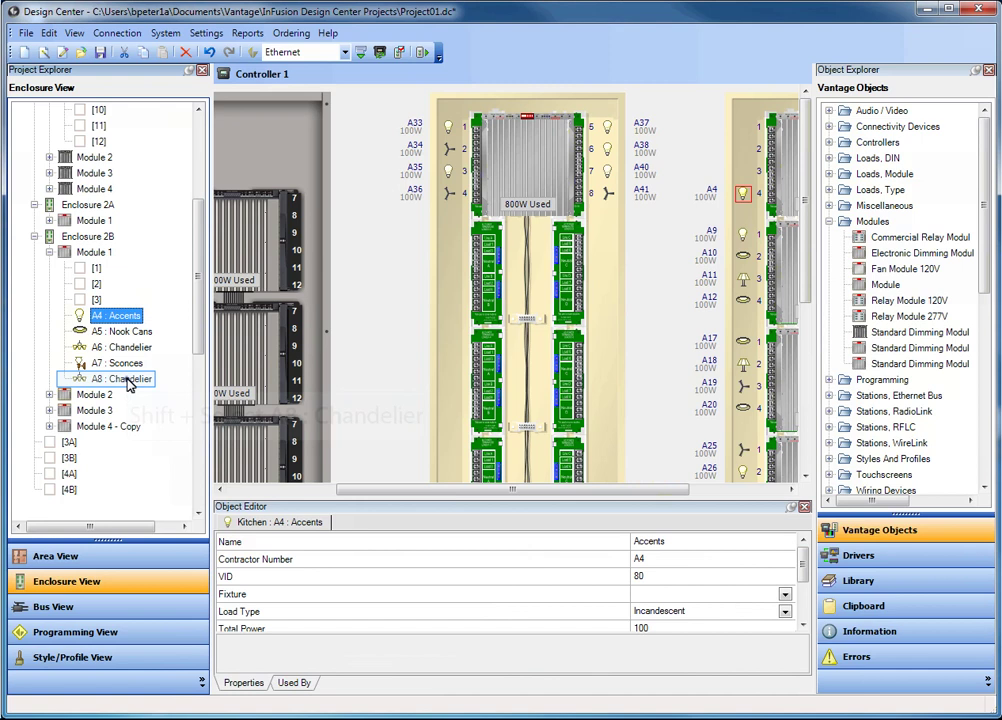
{"action": "left_click", "coordinate": [120, 379]}
{"action": "left_click_drag", "start_coordinate": [202, 331], "coordinate": [190, 277]}
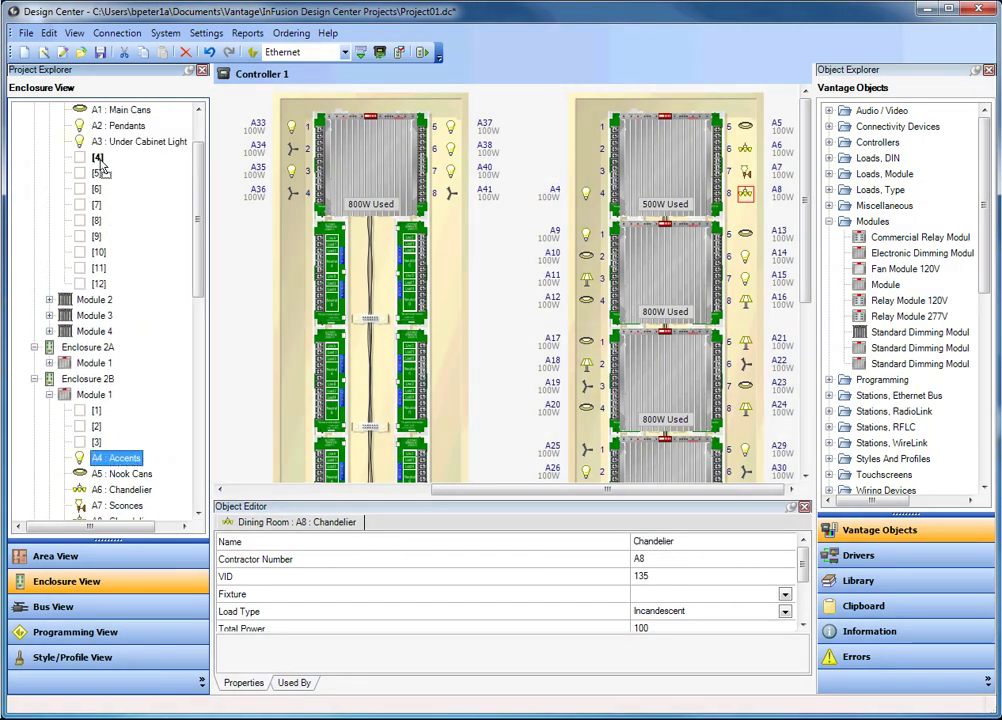
{"action": "scroll", "coordinate": [82, 130], "scroll_direction": "up", "scroll_amount": 2}
{"action": "left_click", "coordinate": [80, 128]}
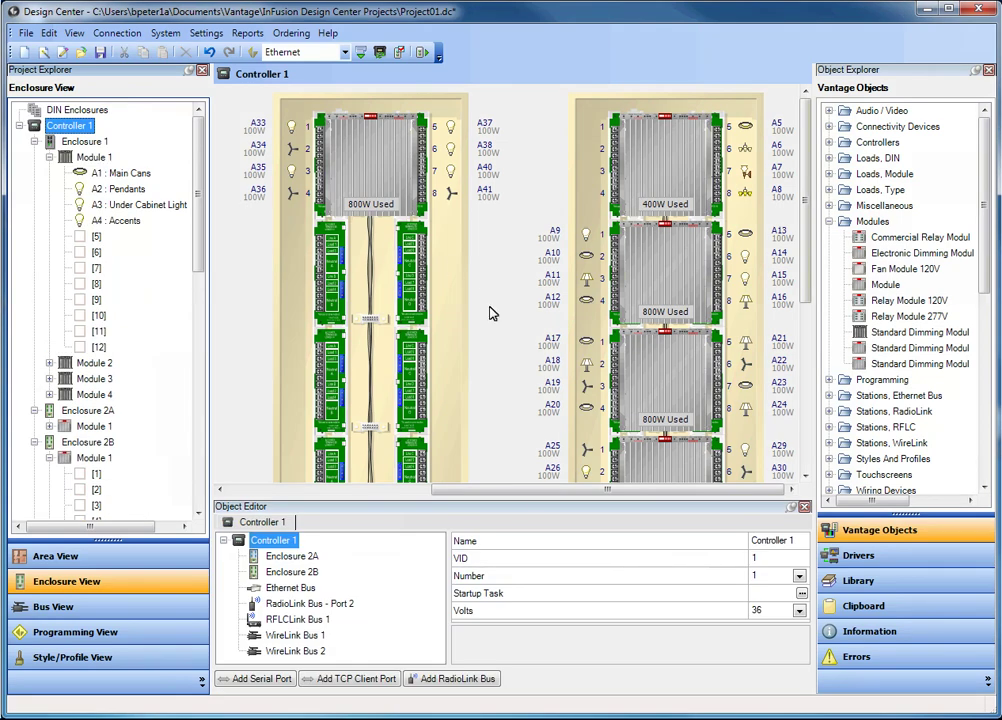
Try to move load A5 : Nook Cans from Enclosure 2B to Enclosure 1 within the enclosure drawing.
{"action": "left_click_drag", "start_coordinate": [563, 494], "coordinate": [541, 493]}
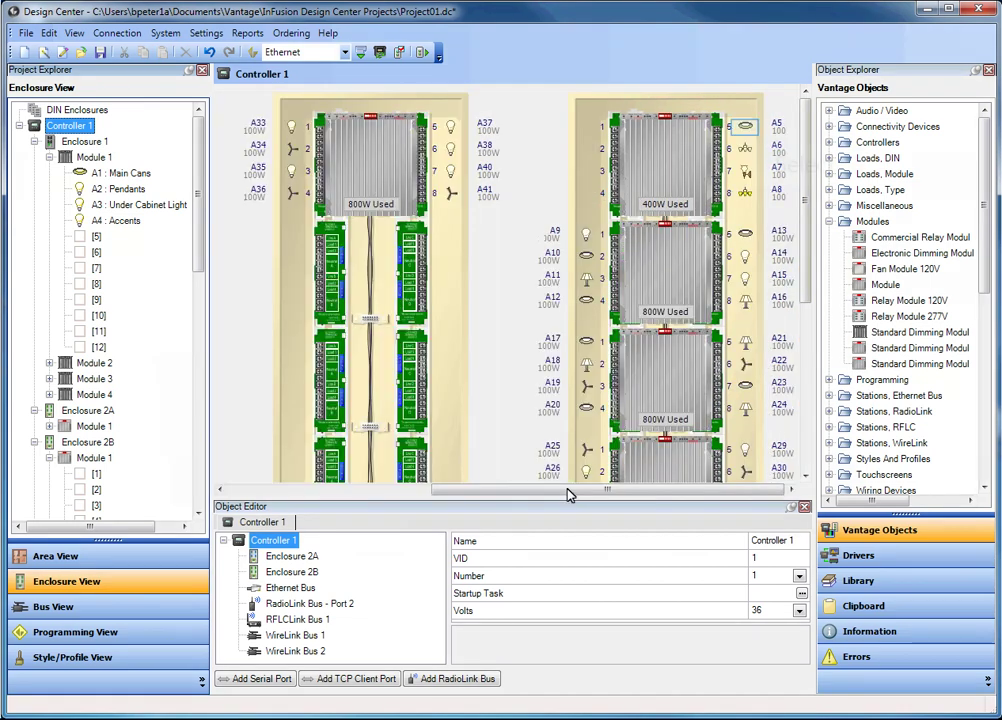
{"action": "left_click", "coordinate": [745, 130]}
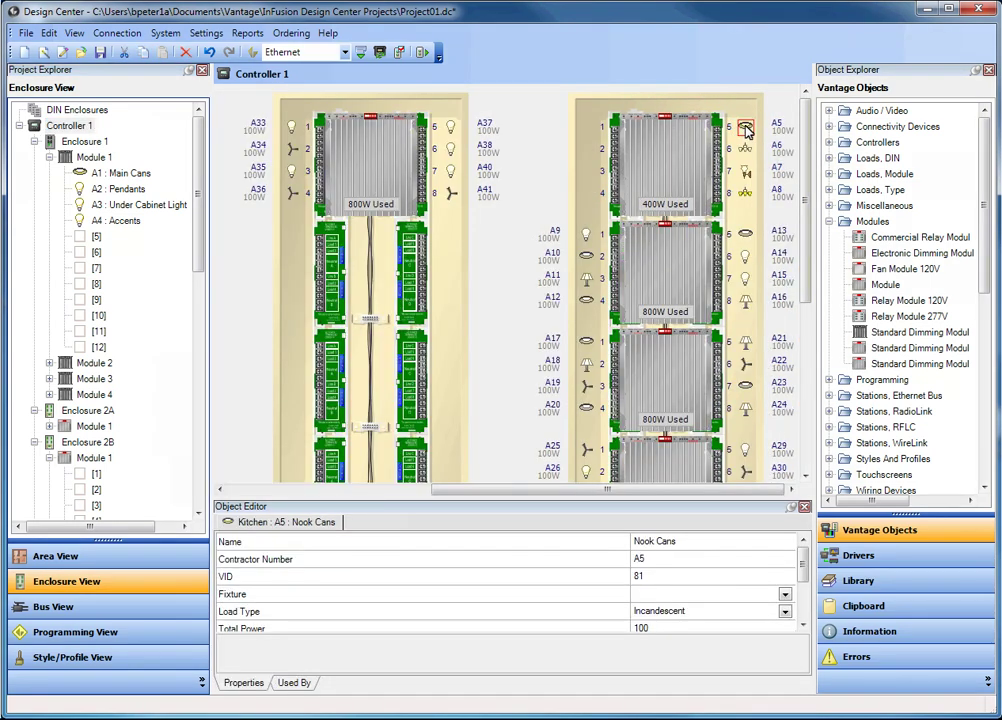
{"action": "left_click_drag", "start_coordinate": [745, 130], "coordinate": [264, 486]}
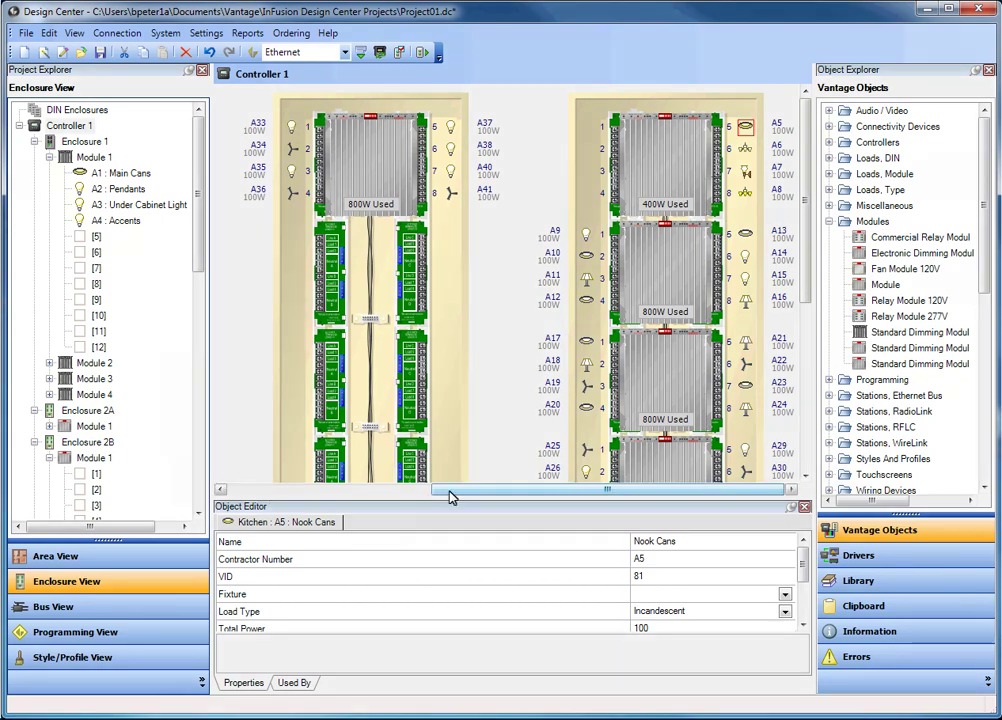
{"action": "left_click_drag", "start_coordinate": [450, 497], "coordinate": [273, 498]}
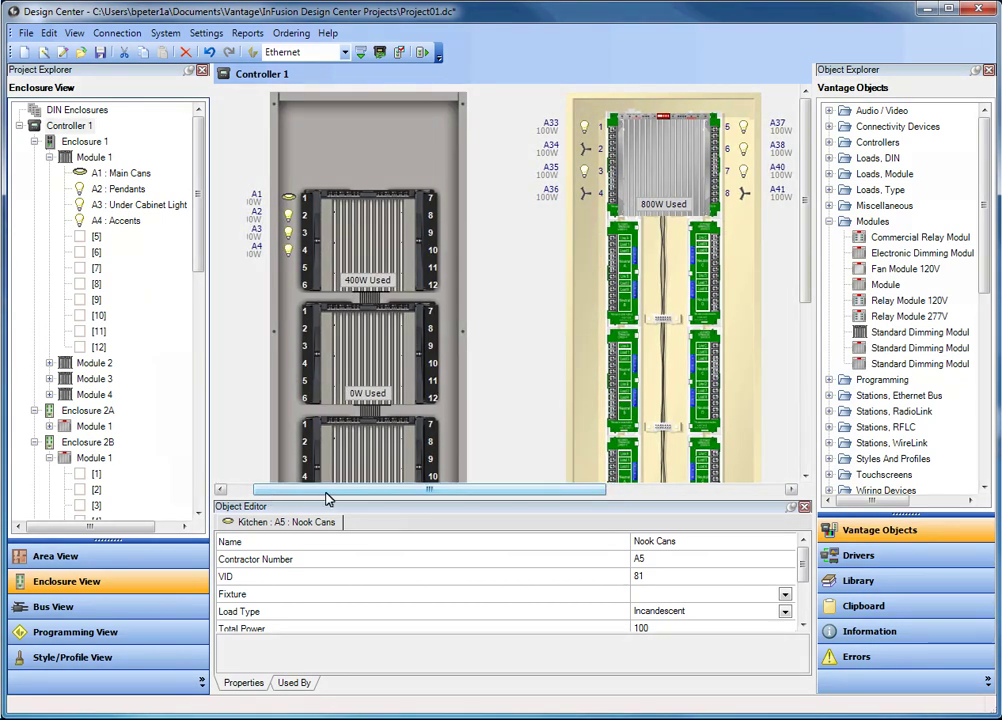
{"action": "left_click_drag", "start_coordinate": [535, 497], "coordinate": [505, 501]}
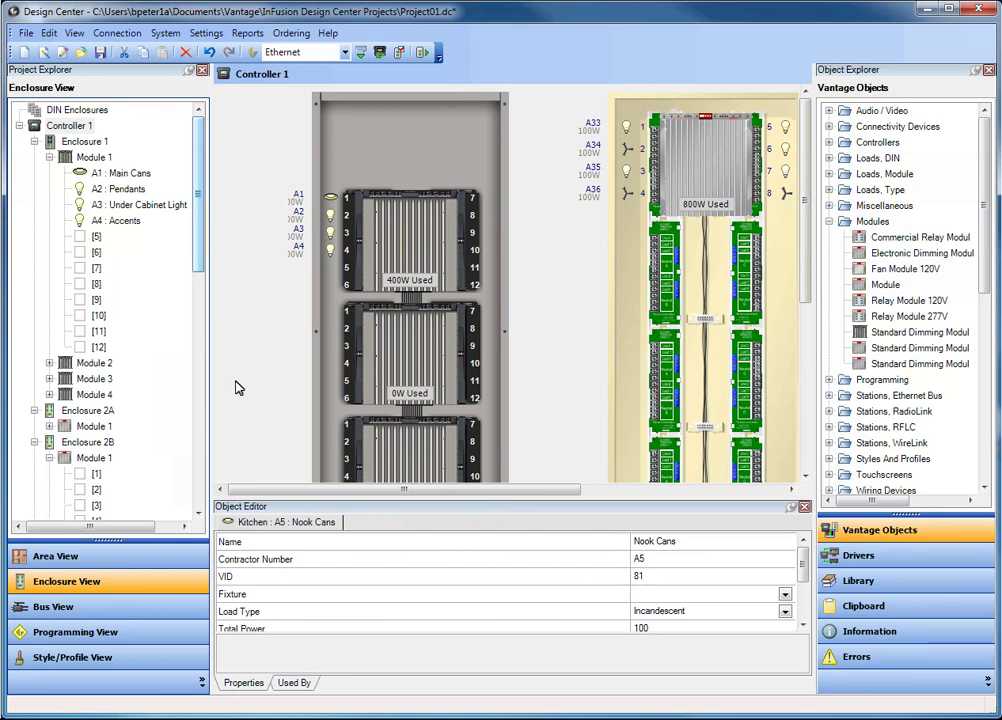
Compare the modules of Enclosure 1 with those of Enclosure 2B and view the properties of 2B's Module 1.
{"action": "mouse_move", "coordinate": [199, 220]}
{"action": "left_mouse_down"}
{"action": "mouse_move", "coordinate": [199, 253]}
{"action": "mouse_move", "coordinate": [200, 233]}
{"action": "left_mouse_up"}
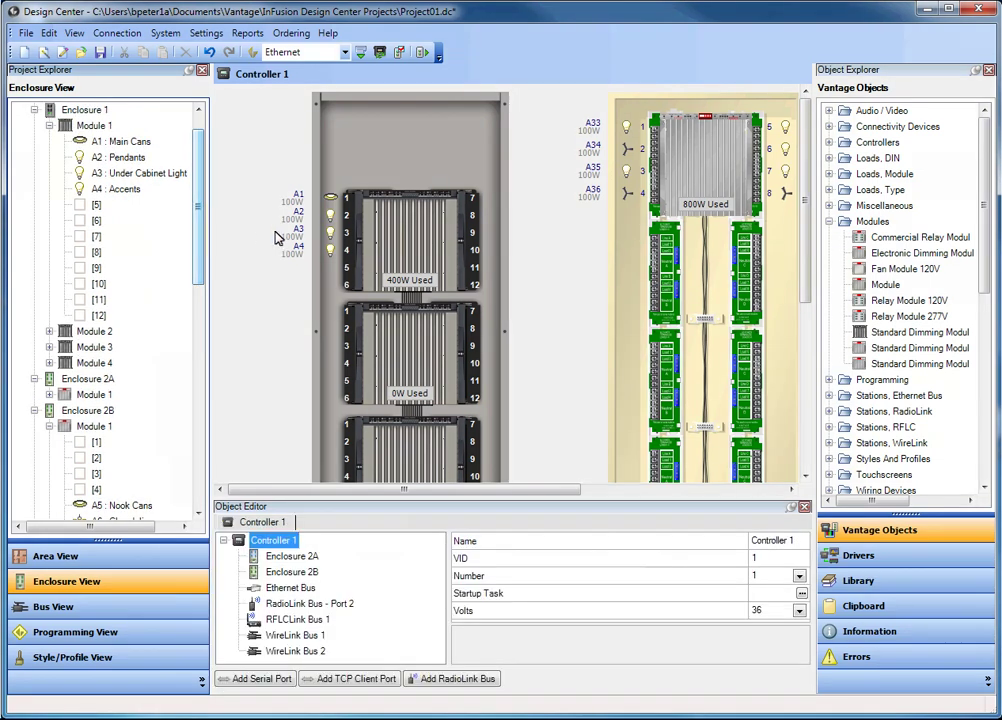
{"action": "mouse_move", "coordinate": [559, 492]}
{"action": "left_mouse_down"}
{"action": "mouse_move", "coordinate": [758, 493]}
{"action": "mouse_move", "coordinate": [577, 494]}
{"action": "left_mouse_up"}
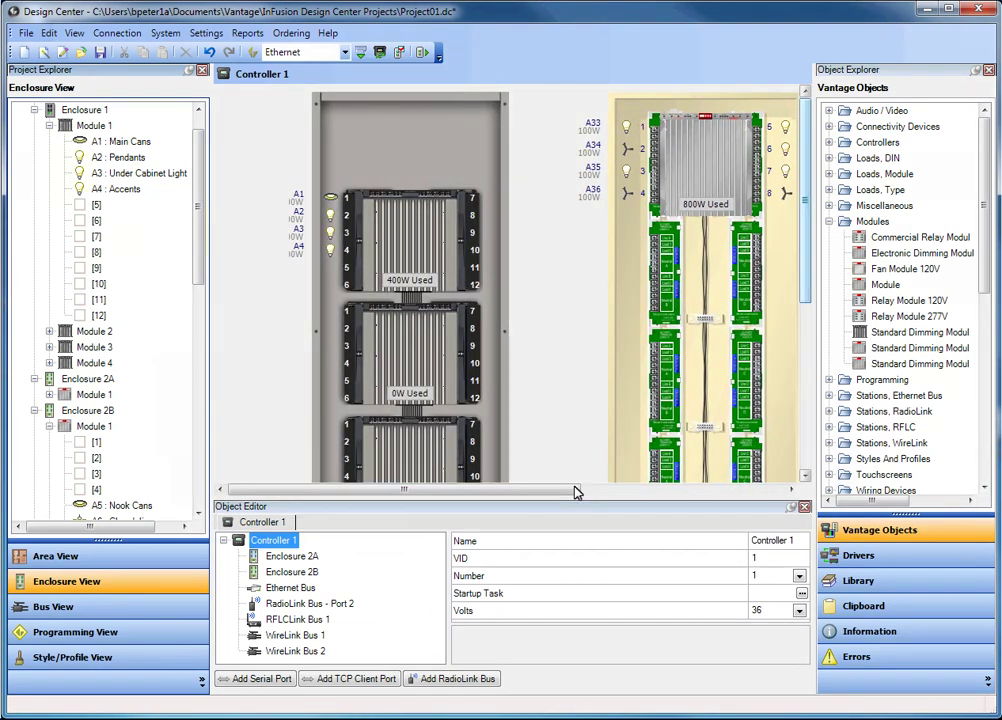
{"action": "left_click_drag", "start_coordinate": [810, 224], "coordinate": [790, 261]}
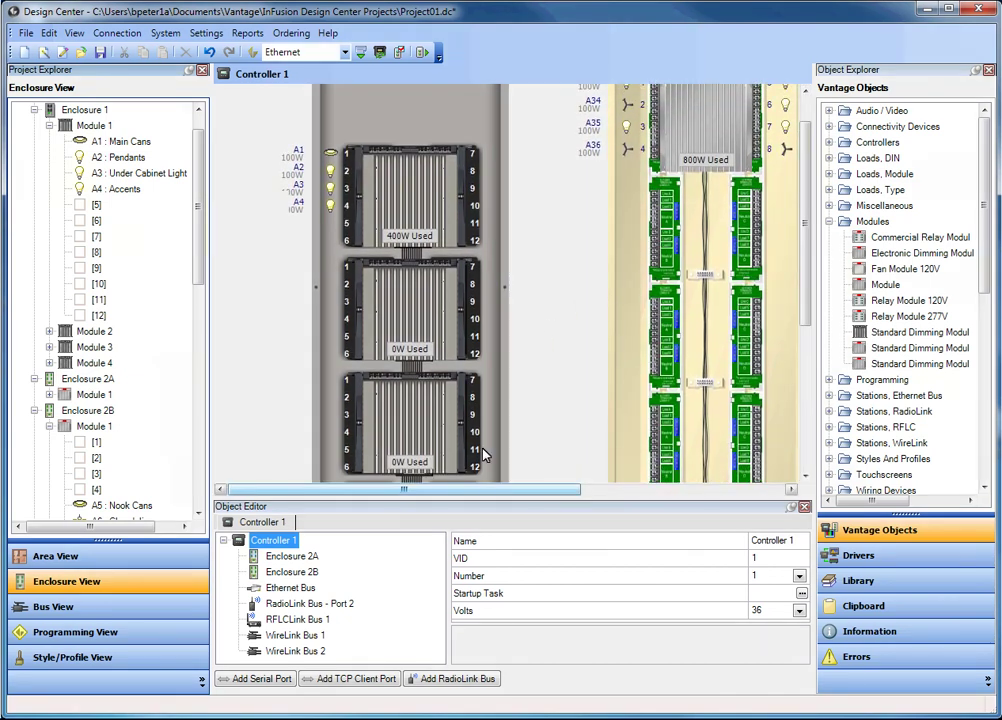
{"action": "left_click_drag", "start_coordinate": [483, 494], "coordinate": [685, 492]}
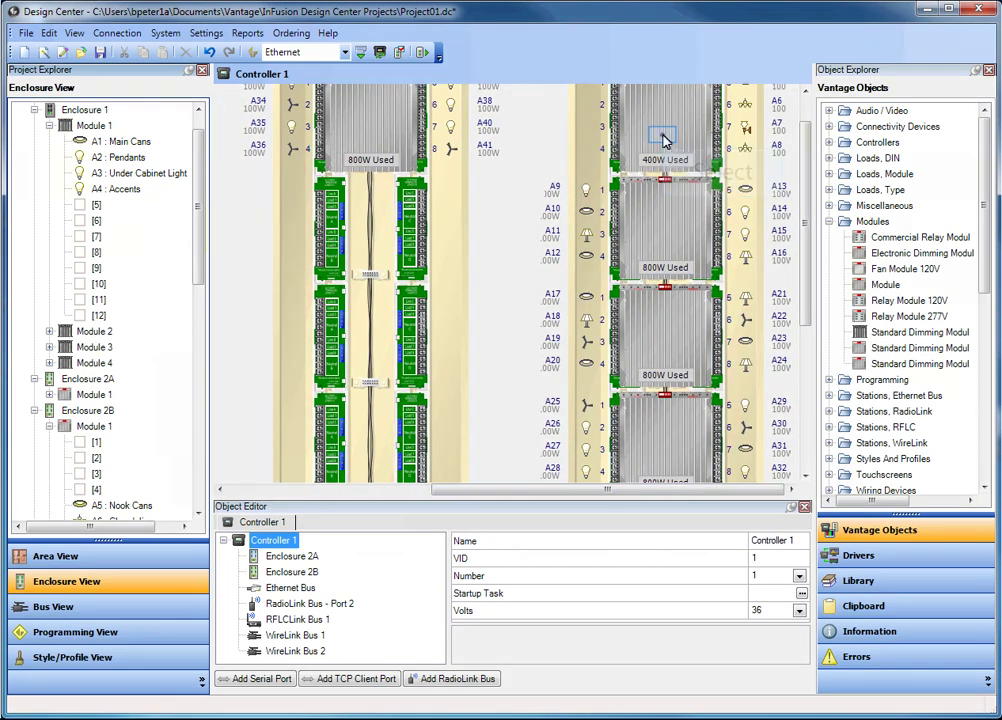
{"action": "left_click", "coordinate": [645, 158]}
Add two Standard Dimming Modules to Enclosure 2A, in the two free positions directly below its existing module.
{"action": "left_click_drag", "start_coordinate": [600, 494], "coordinate": [427, 497]}
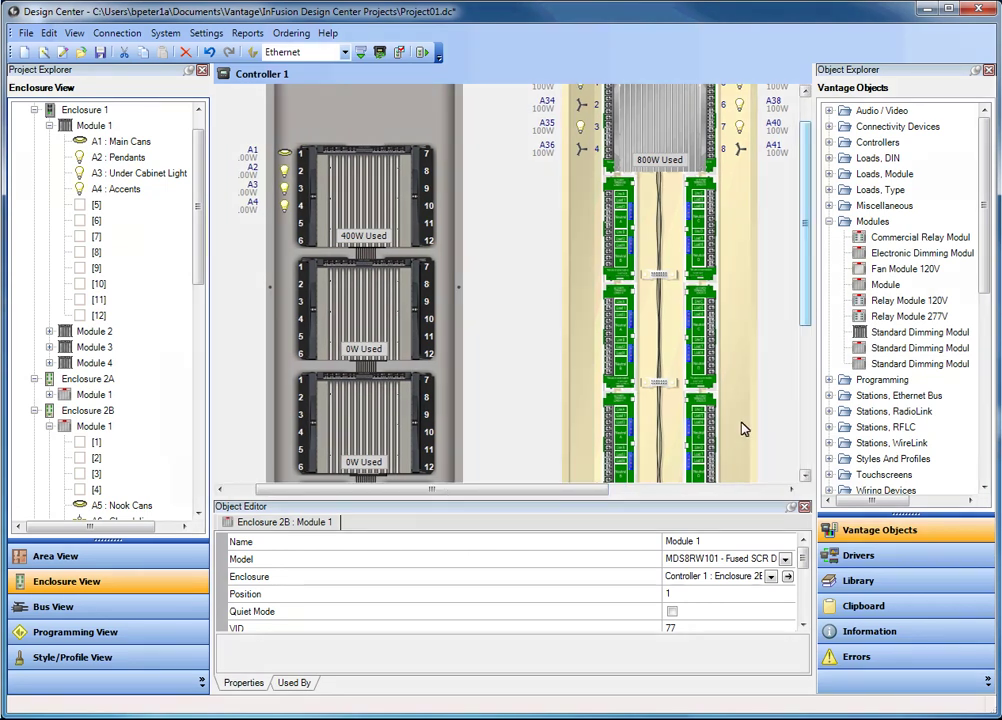
{"action": "left_click_drag", "start_coordinate": [810, 295], "coordinate": [806, 262]}
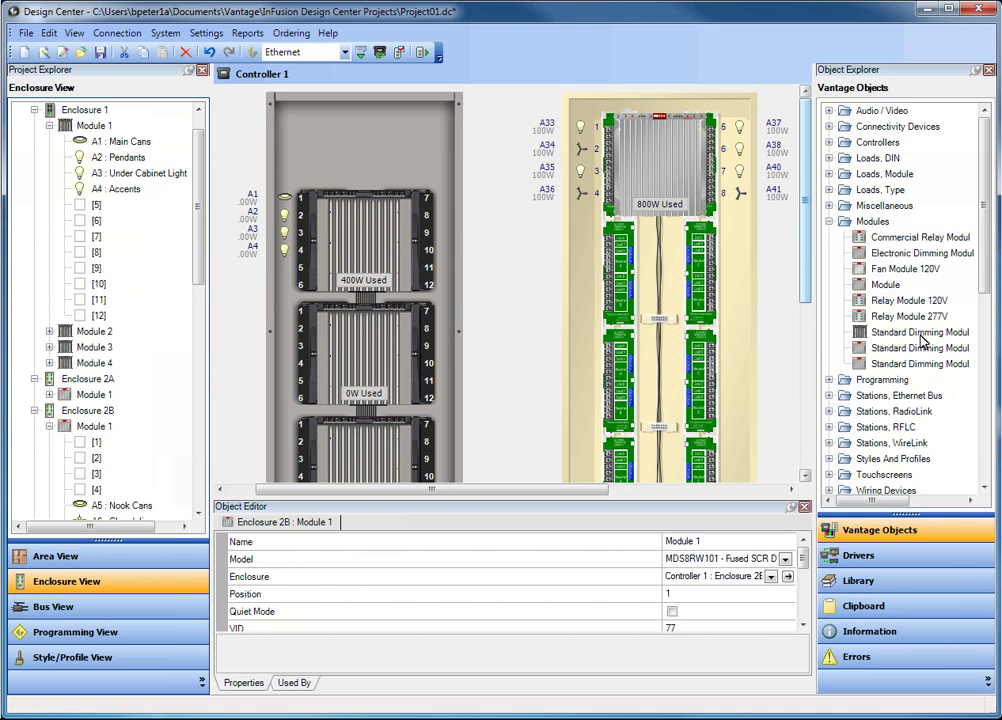
{"action": "left_click_drag", "start_coordinate": [921, 341], "coordinate": [657, 293]}
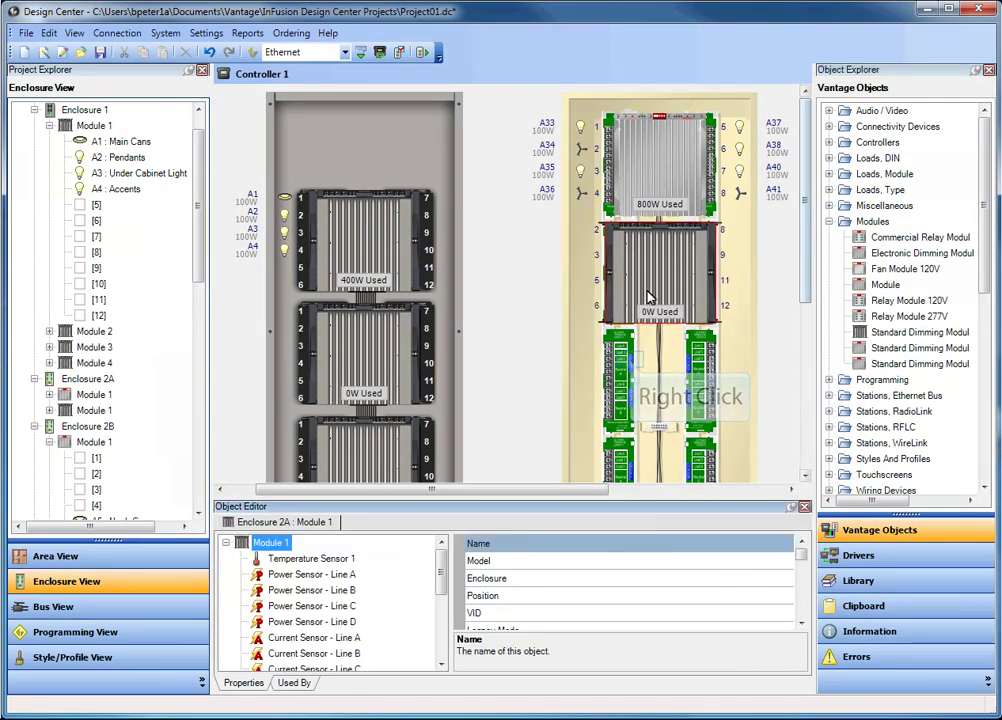
{"action": "right_click", "coordinate": [632, 368]}
{"action": "left_click", "coordinate": [660, 373]}
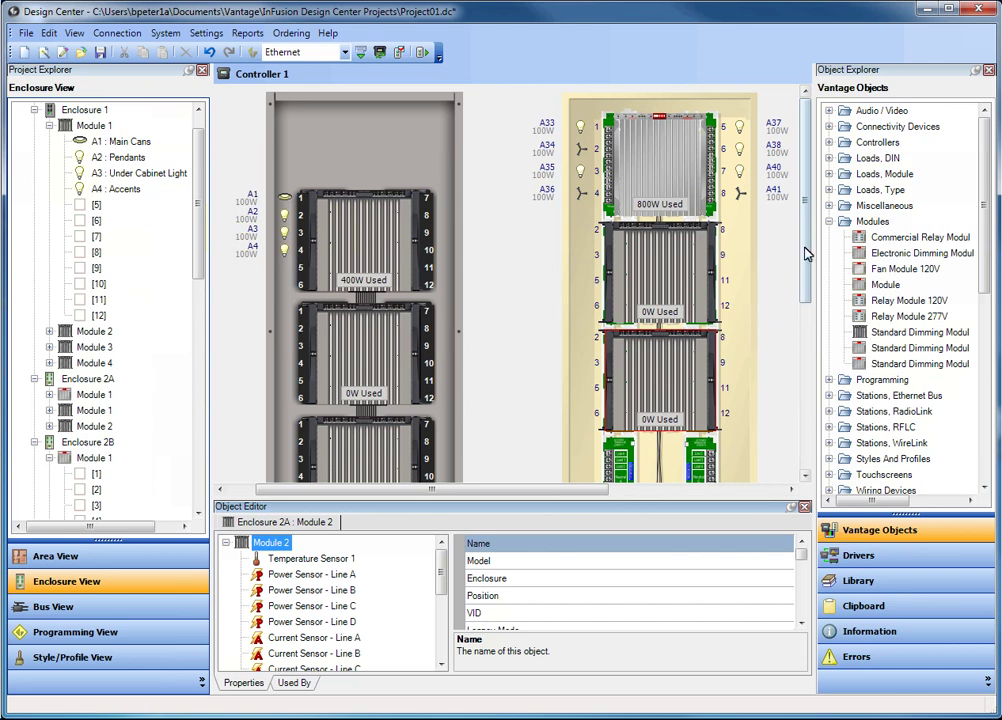
Widen the property value column for the new Module 1 in Enclosure 2A and turn off its Legacy Mode.
{"action": "mouse_move", "coordinate": [808, 254]}
{"action": "left_mouse_down"}
{"action": "mouse_move", "coordinate": [808, 300]}
{"action": "mouse_move", "coordinate": [808, 264]}
{"action": "left_mouse_up"}
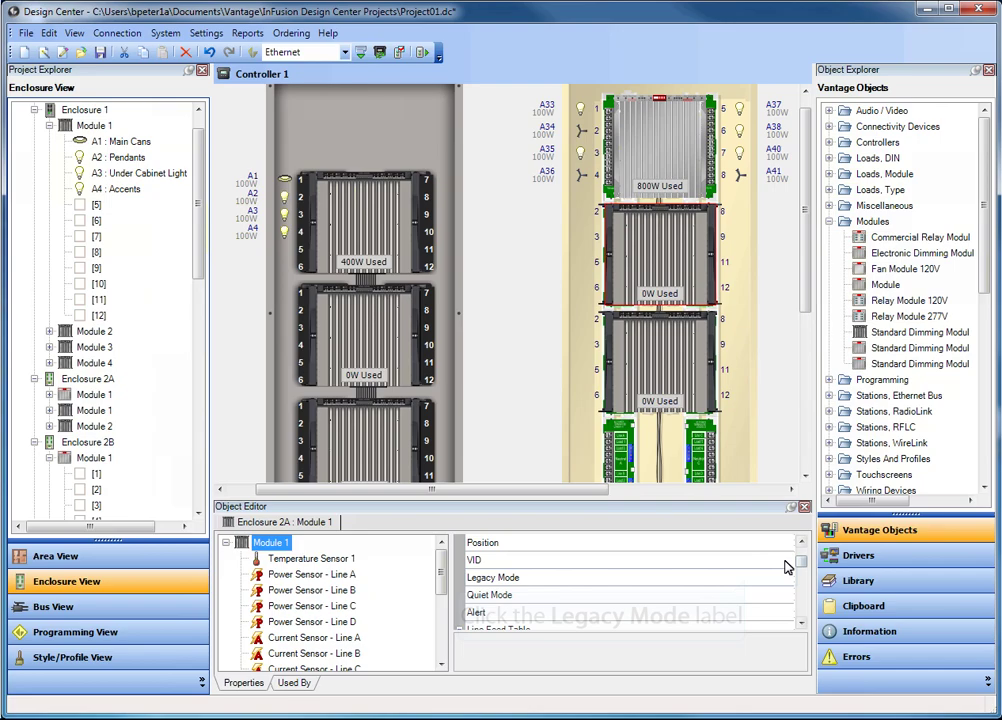
{"action": "left_click", "coordinate": [745, 578]}
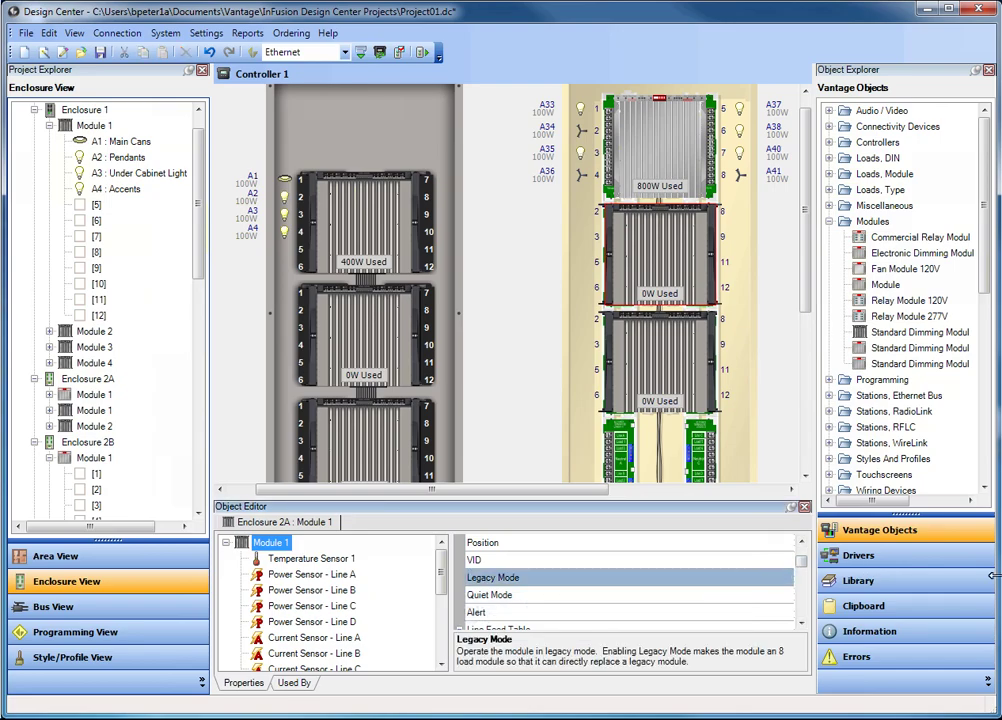
{"action": "left_click_drag", "start_coordinate": [813, 577], "coordinate": [936, 577]}
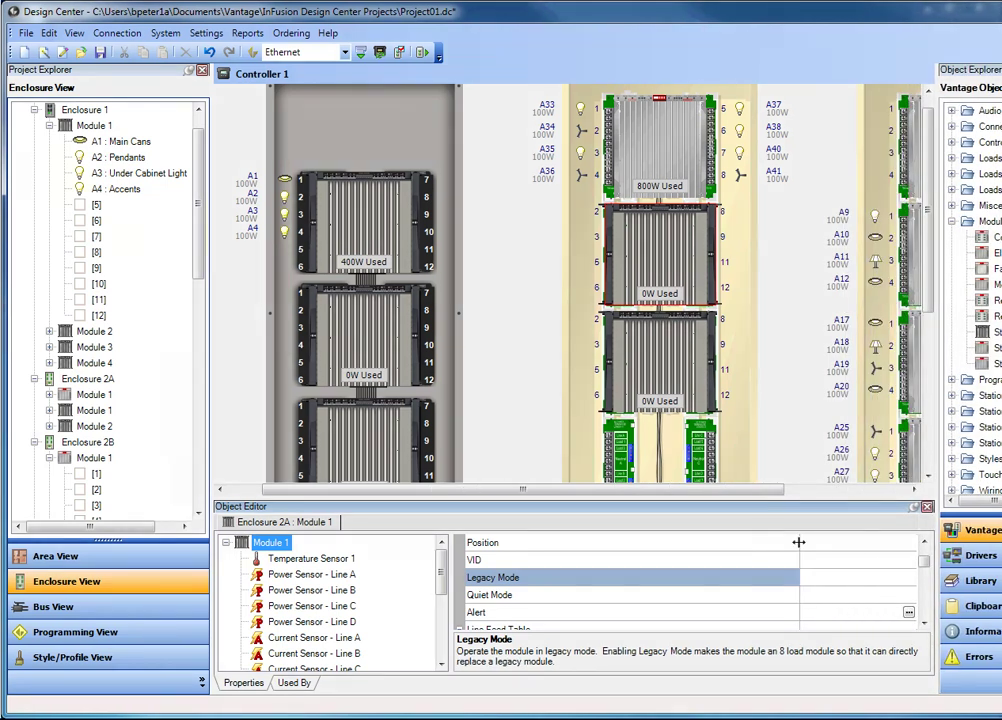
{"action": "left_click_drag", "start_coordinate": [800, 543], "coordinate": [583, 546]}
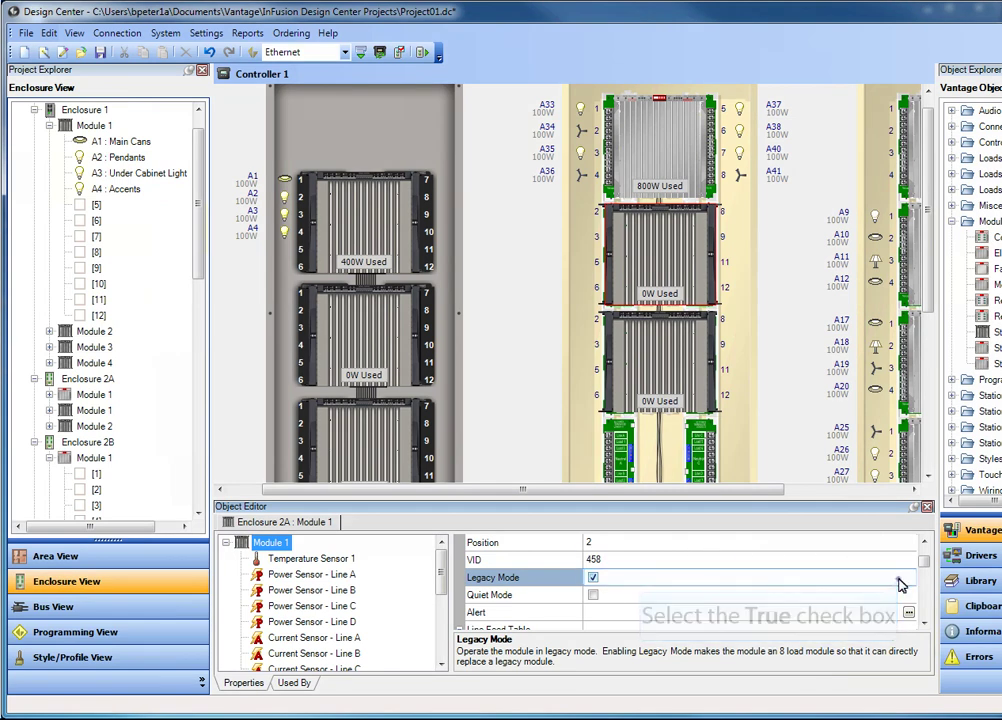
{"action": "left_click", "coordinate": [593, 578]}
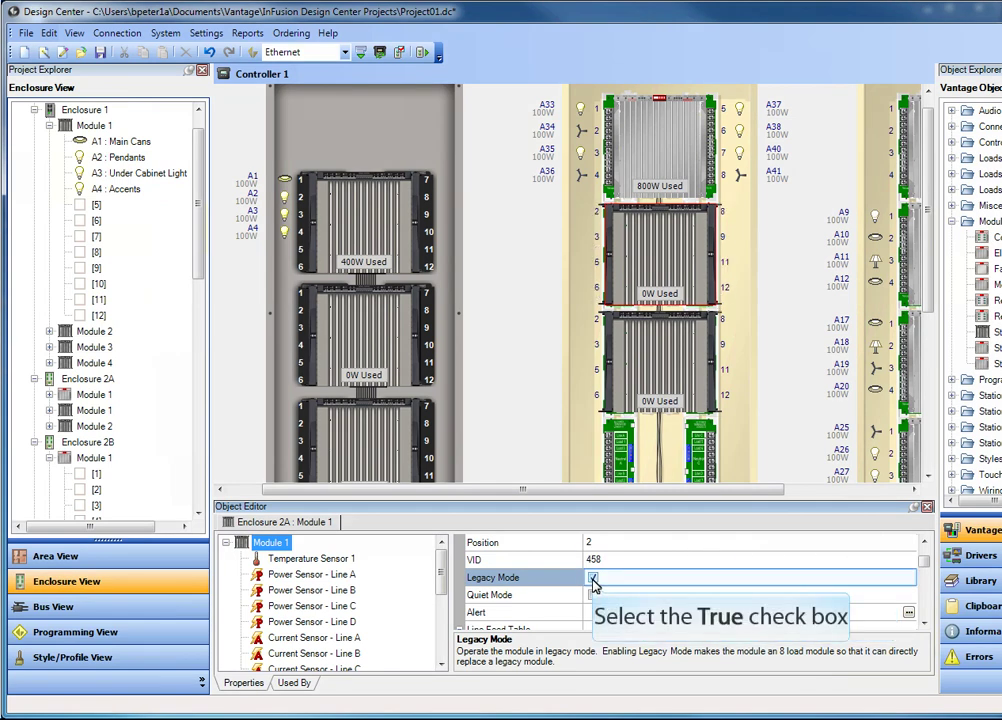
{"action": "left_click", "coordinate": [593, 578]}
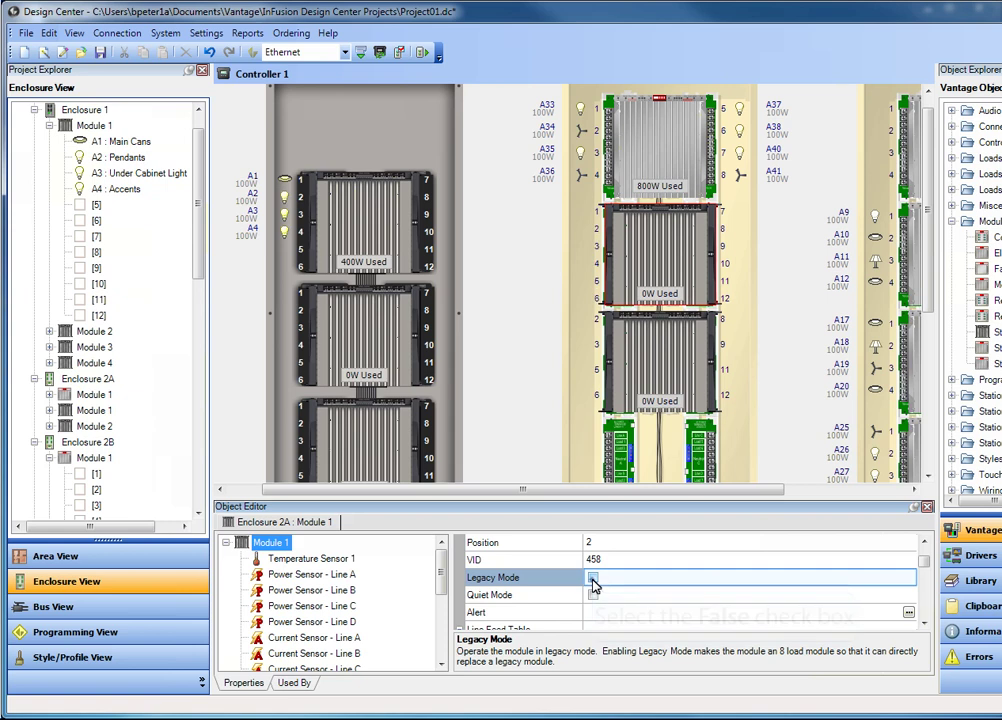
Toggle Legacy Mode on and off repeatedly for the new Module 1 in Enclosure 2A, ending with it off.
{"action": "left_click", "coordinate": [593, 578]}
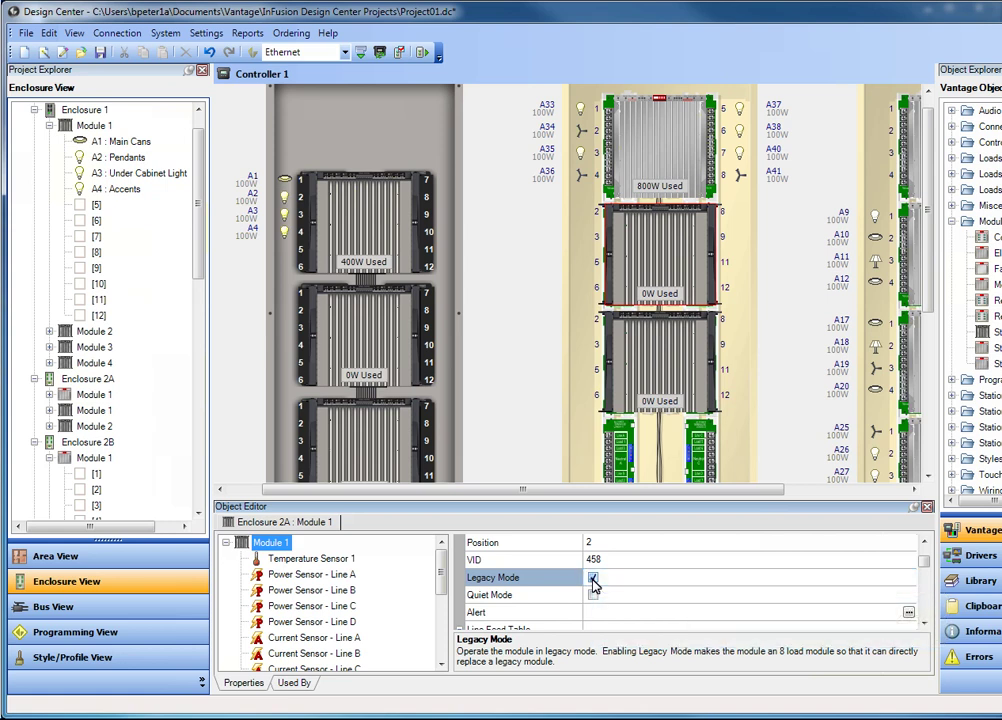
{"action": "left_click", "coordinate": [593, 580]}
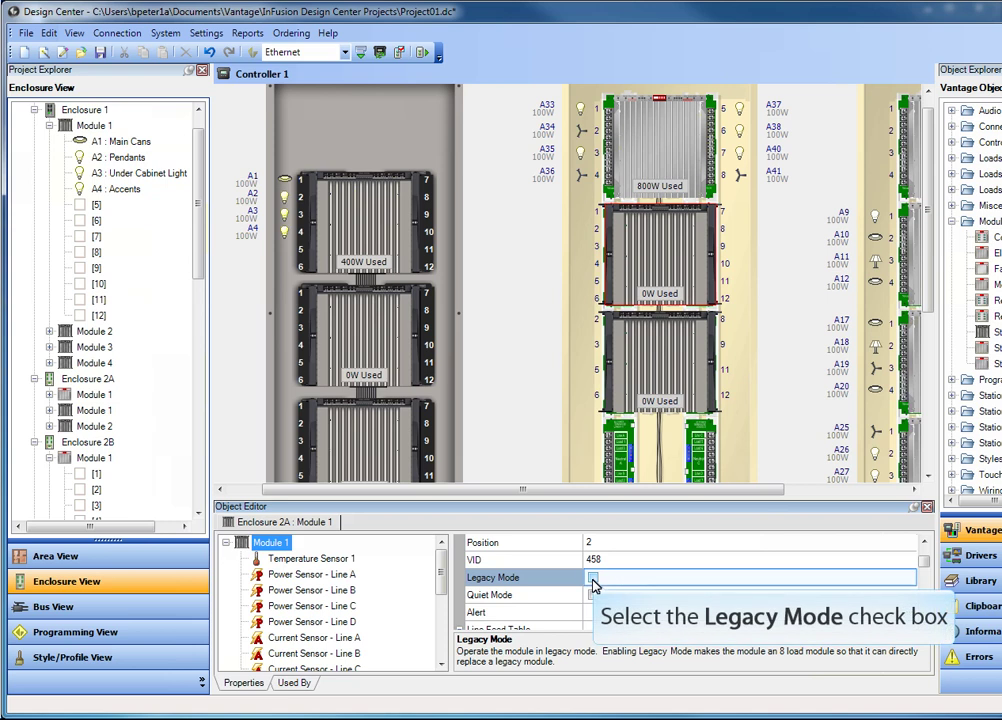
{"action": "left_click", "coordinate": [594, 580]}
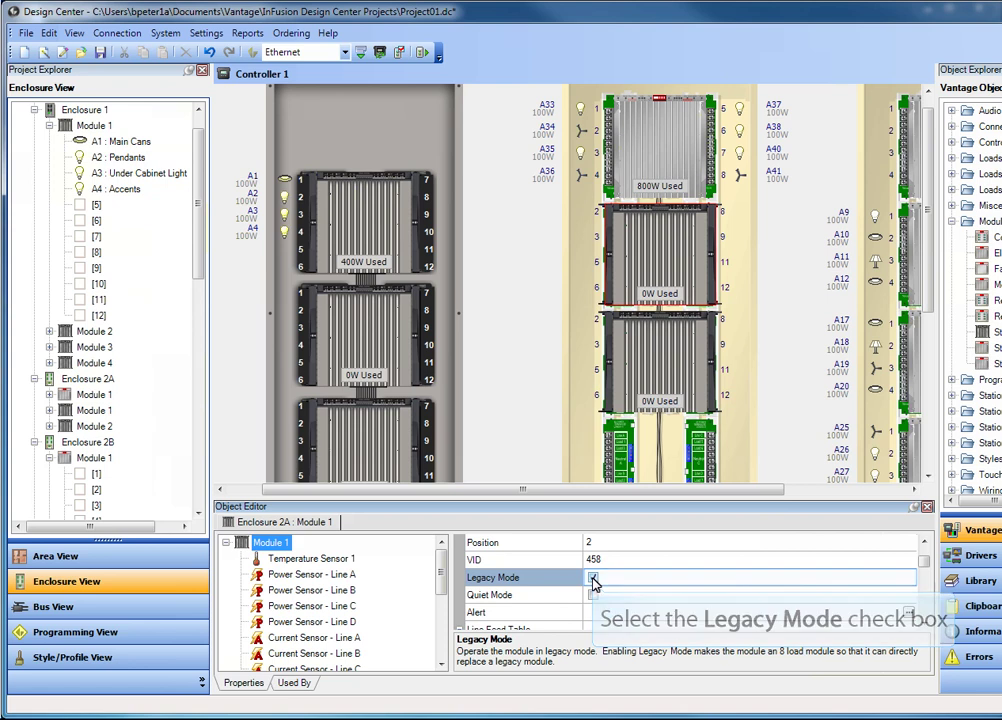
{"action": "left_click", "coordinate": [594, 580]}
{"action": "left_click", "coordinate": [594, 580]}
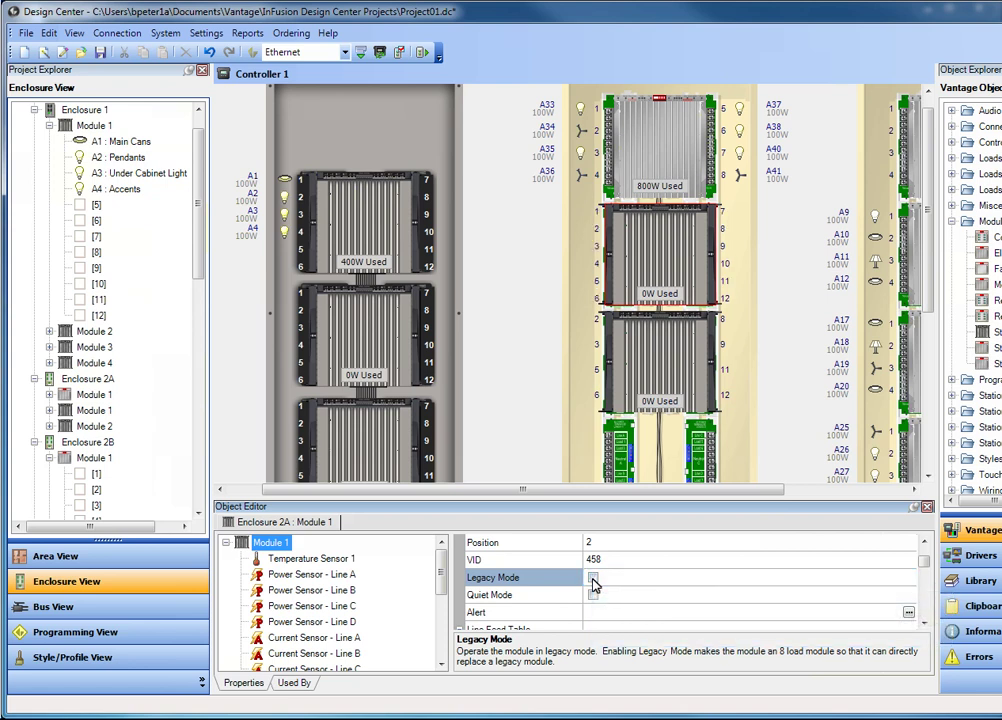
Compare the properties of Enclosure 1's Module 1 and Enclosure 2A's new Module 1, switching the latter's Legacy Mode on and off again.
{"action": "left_click", "coordinate": [377, 244]}
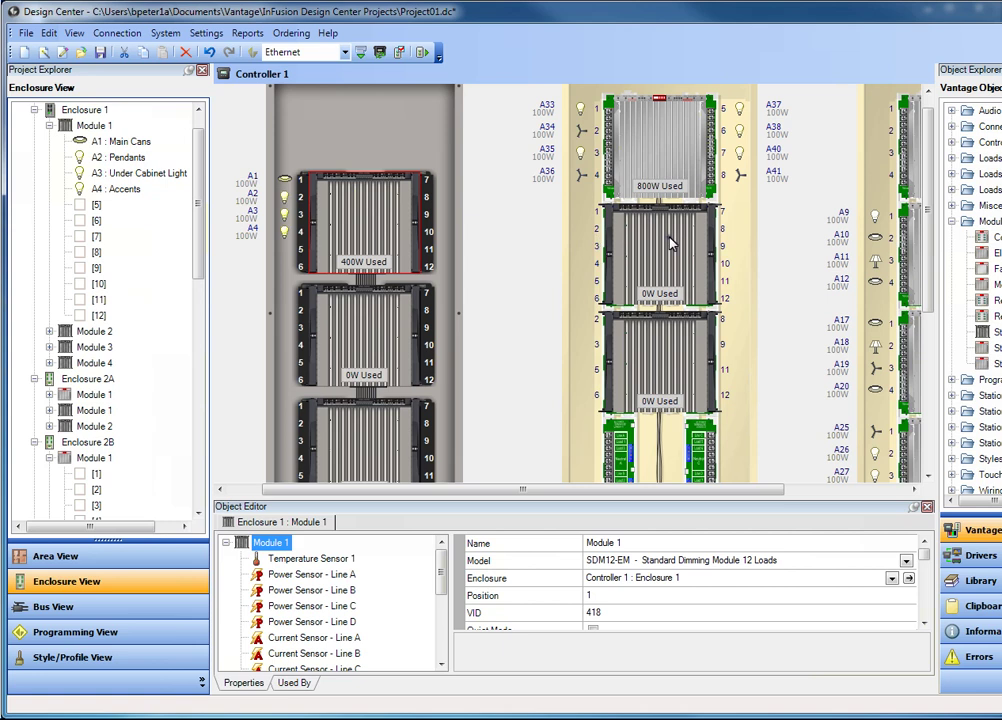
{"action": "left_click", "coordinate": [670, 243]}
{"action": "scroll", "coordinate": [926, 563], "scroll_direction": "down", "scroll_amount": 2}
{"action": "scroll", "coordinate": [926, 563], "scroll_direction": "up", "scroll_amount": 2}
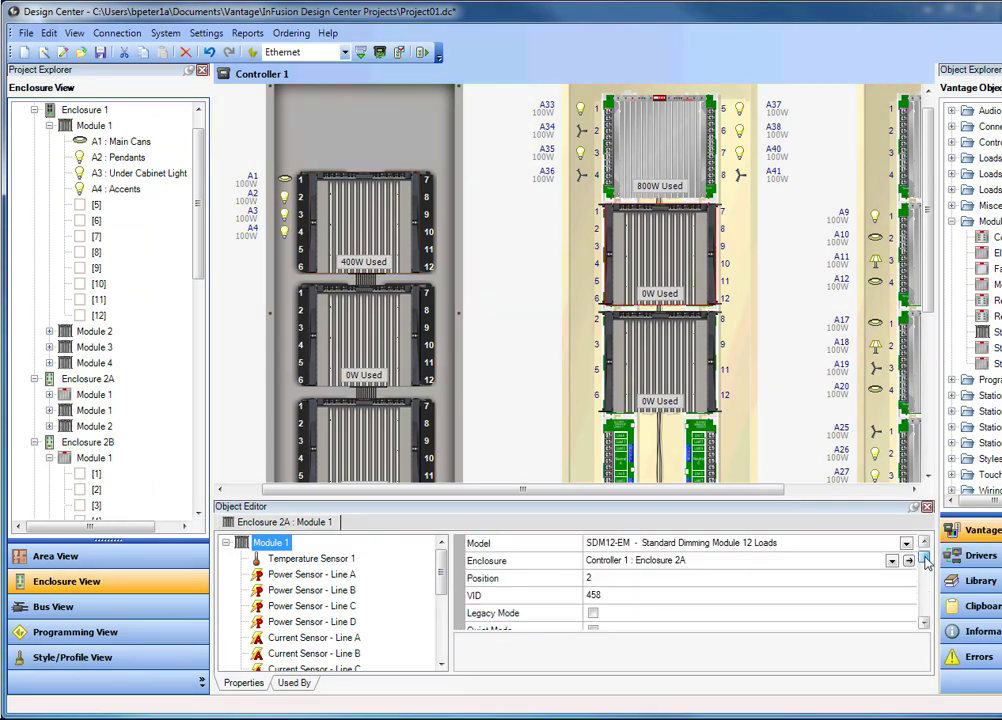
{"action": "left_click", "coordinate": [594, 615]}
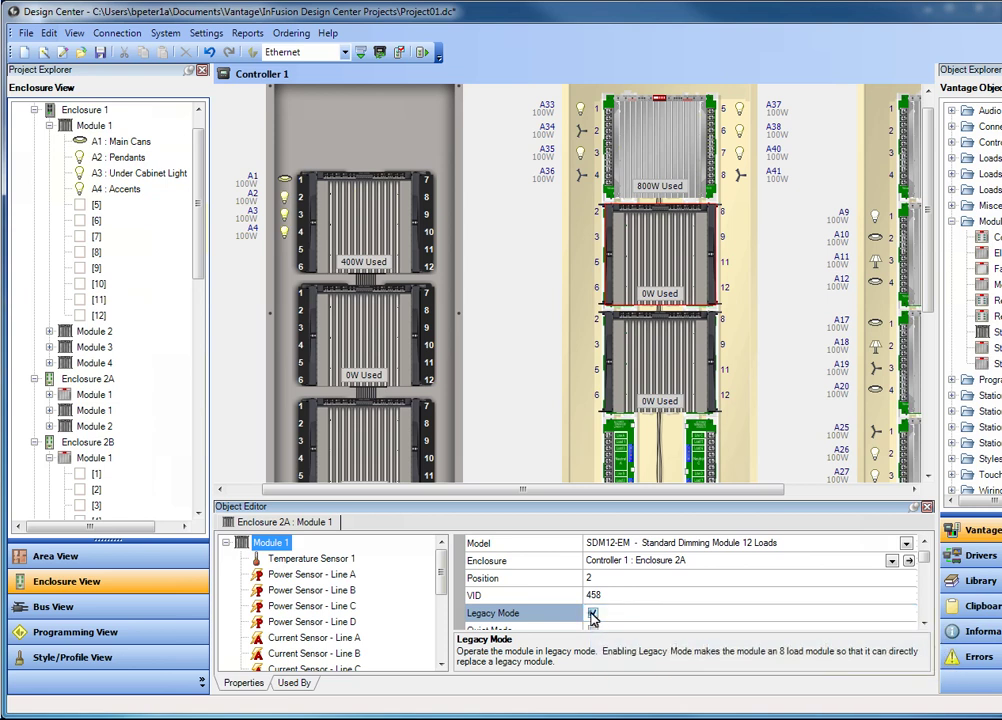
{"action": "left_click", "coordinate": [592, 615]}
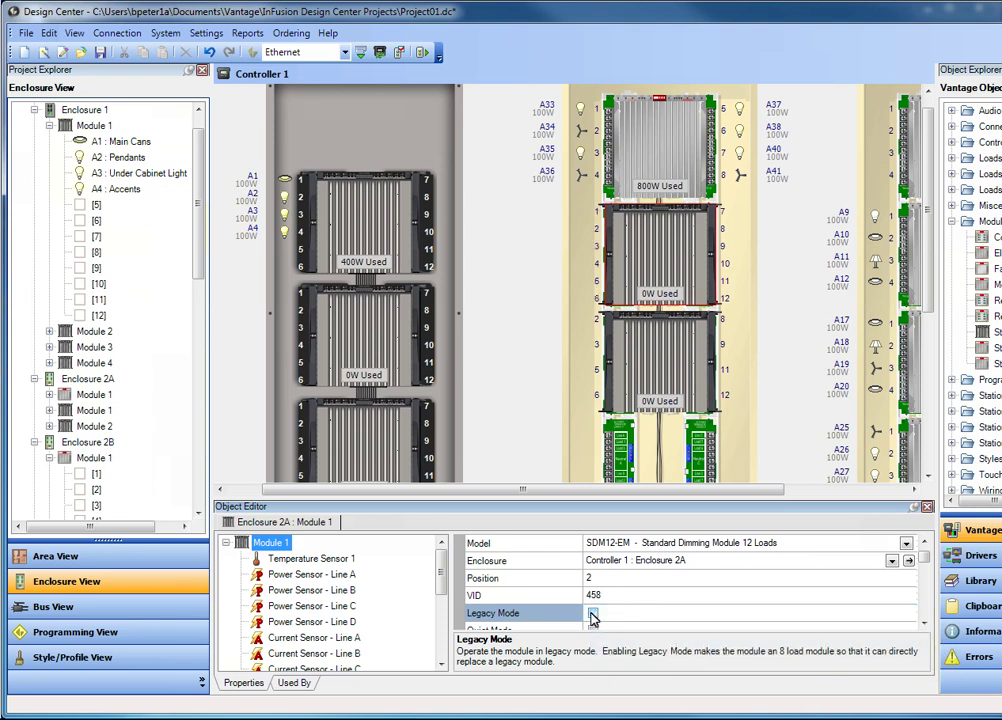